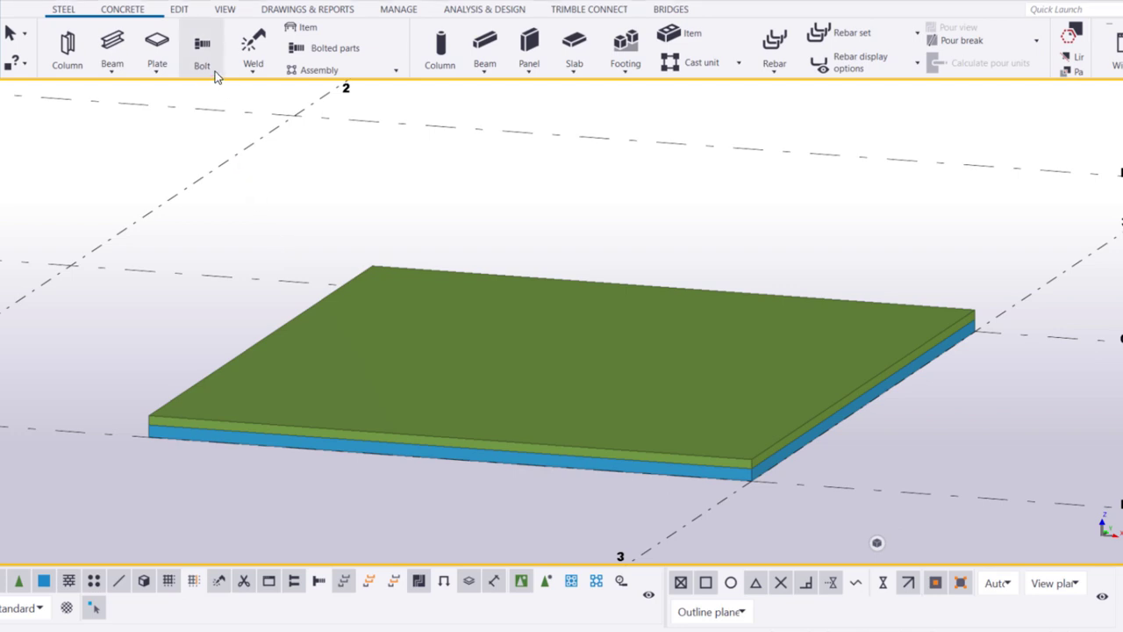
# Start a new bolt group with Bolt unchecked, clearing bolt, washers and nut.
pyautogui.click(215, 71)
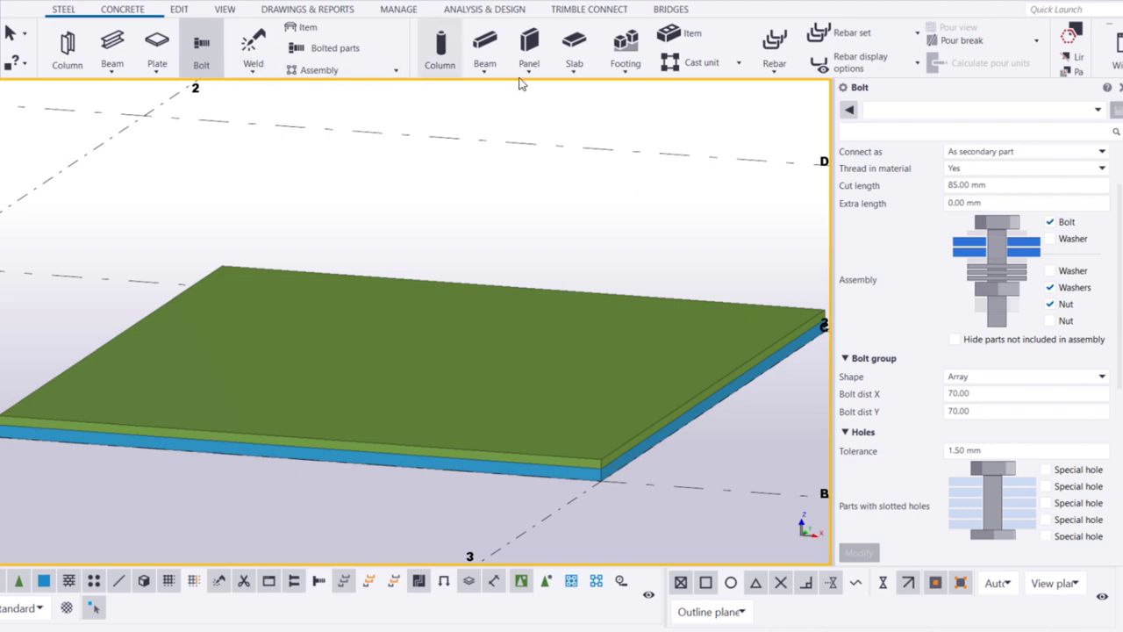
pyautogui.click(1050, 223)
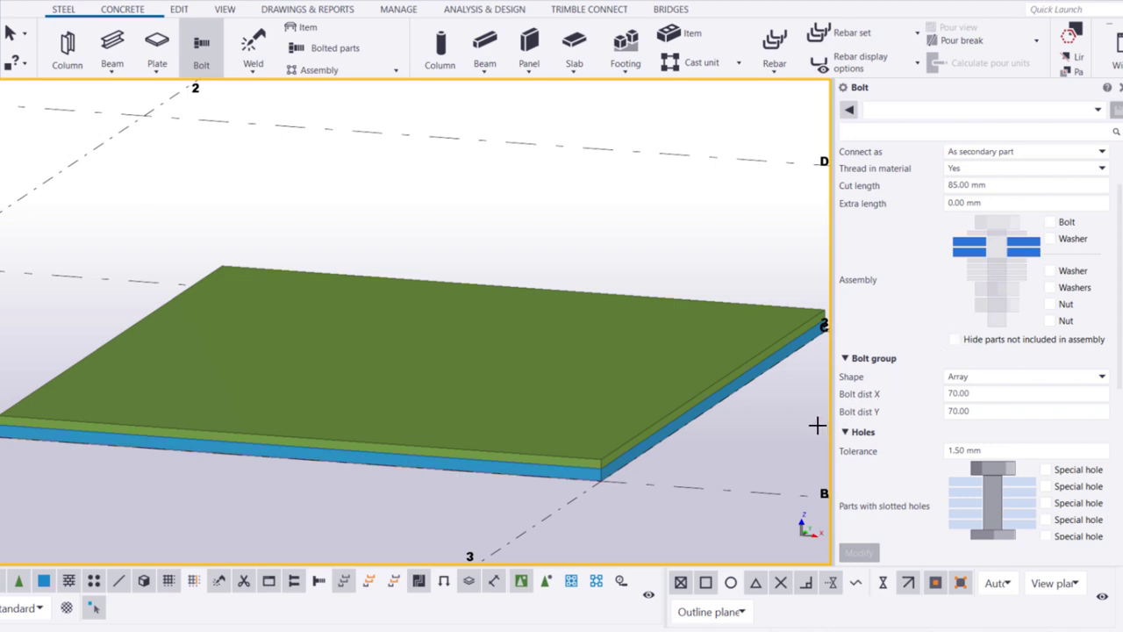
# Bolt the top plate to the lower plate between two picked points, then interrupt the command.
pyautogui.click(679, 378)
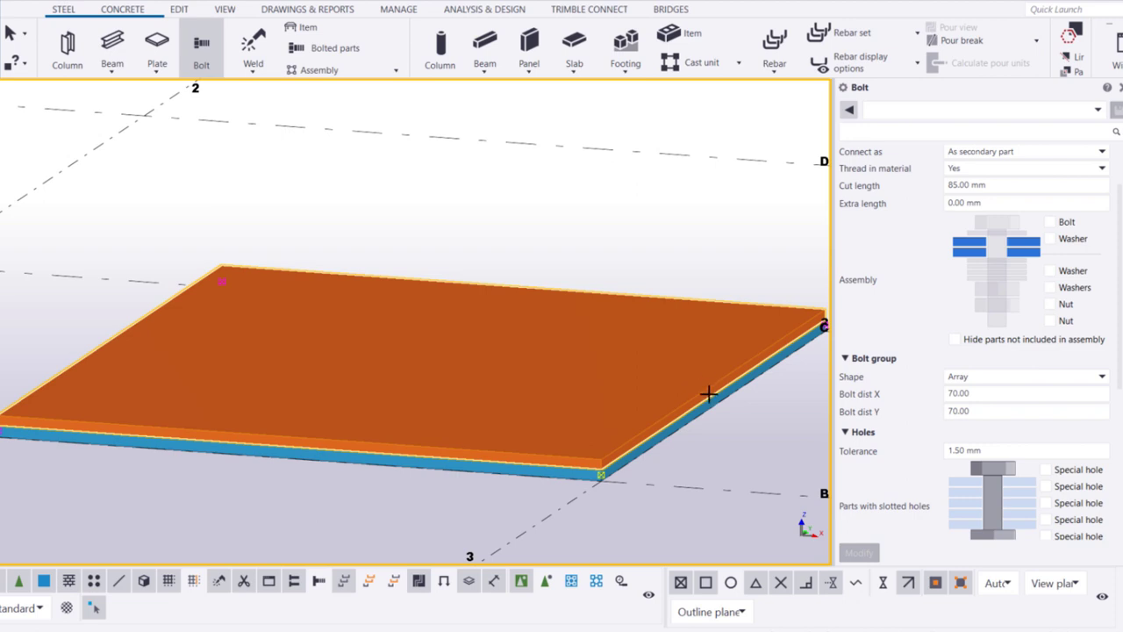
pyautogui.middleClick(713, 401)
pyautogui.click(713, 401)
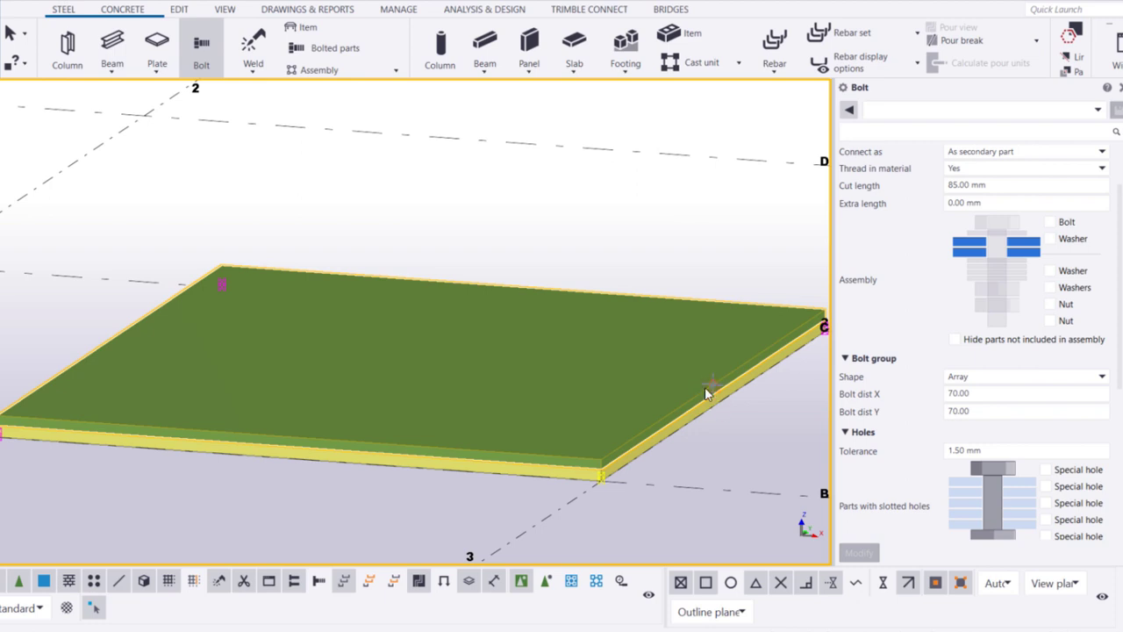
pyautogui.click(677, 378)
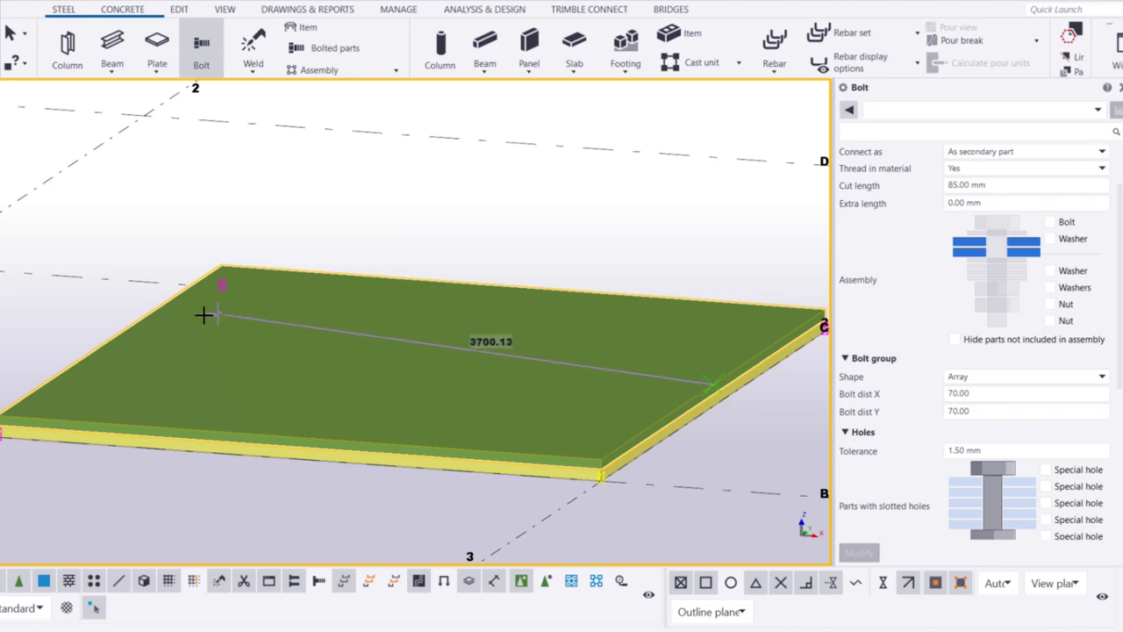
pyautogui.click(114, 337)
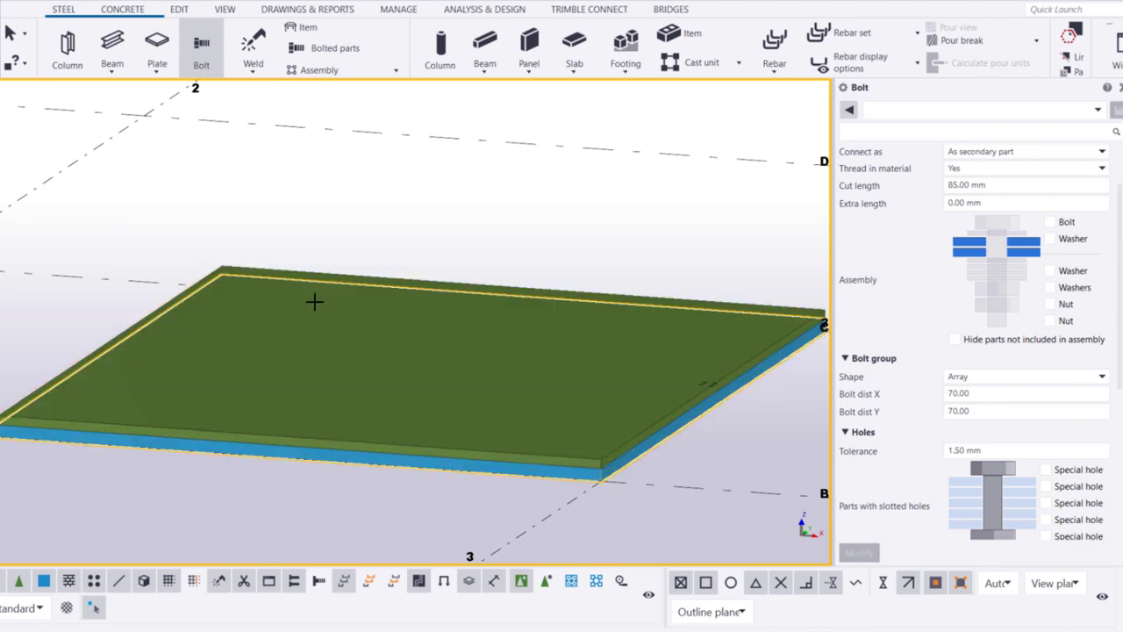
pyautogui.rightClick(748, 414)
pyautogui.click(754, 422)
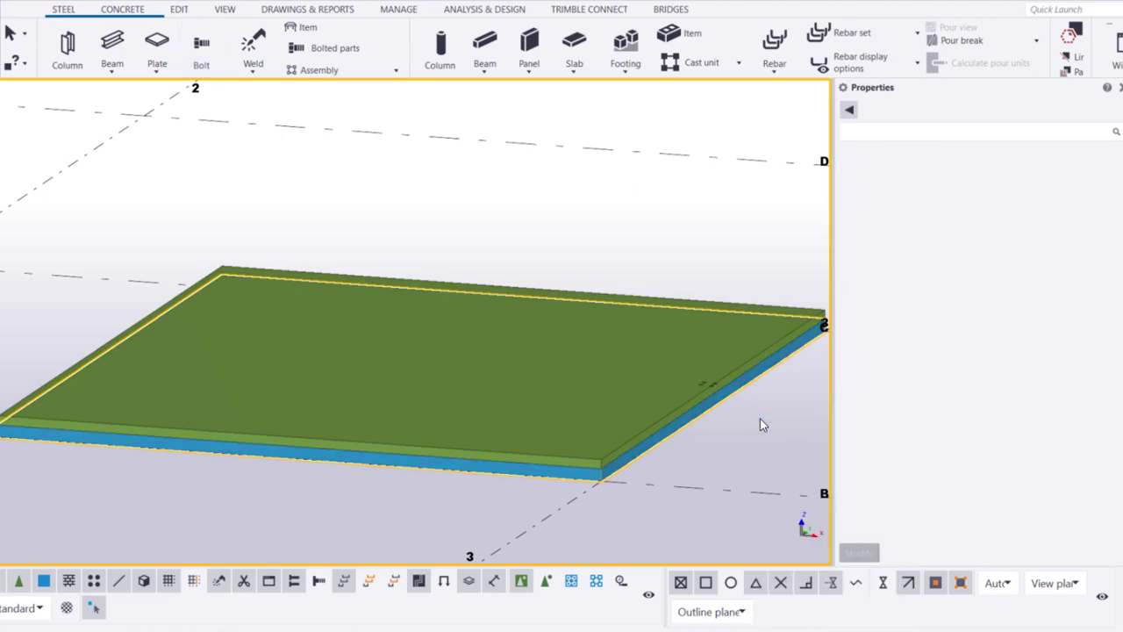
# Select the new bolt group and apply an Offset from Start Dx of 100 mm.
pyautogui.scroll(3, 760, 419)
pyautogui.scroll(2, 737, 392)
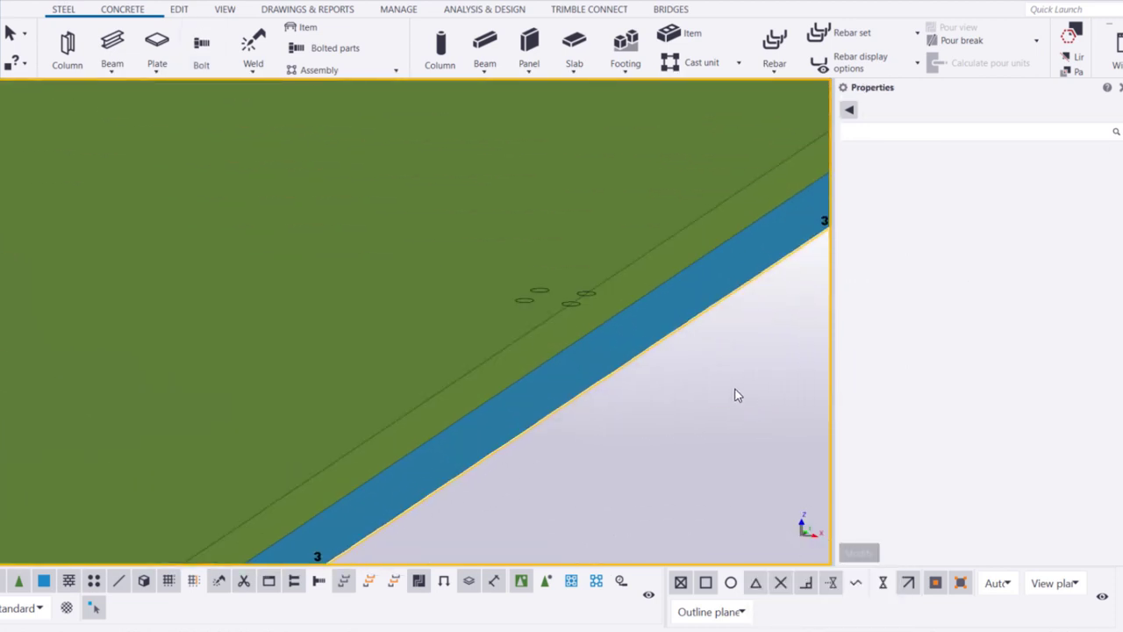
pyautogui.moveTo(734, 394)
pyautogui.mouseDown(button='middle')
pyautogui.moveTo(691, 358)
pyautogui.moveTo(685, 384)
pyautogui.mouseUp(button='middle')
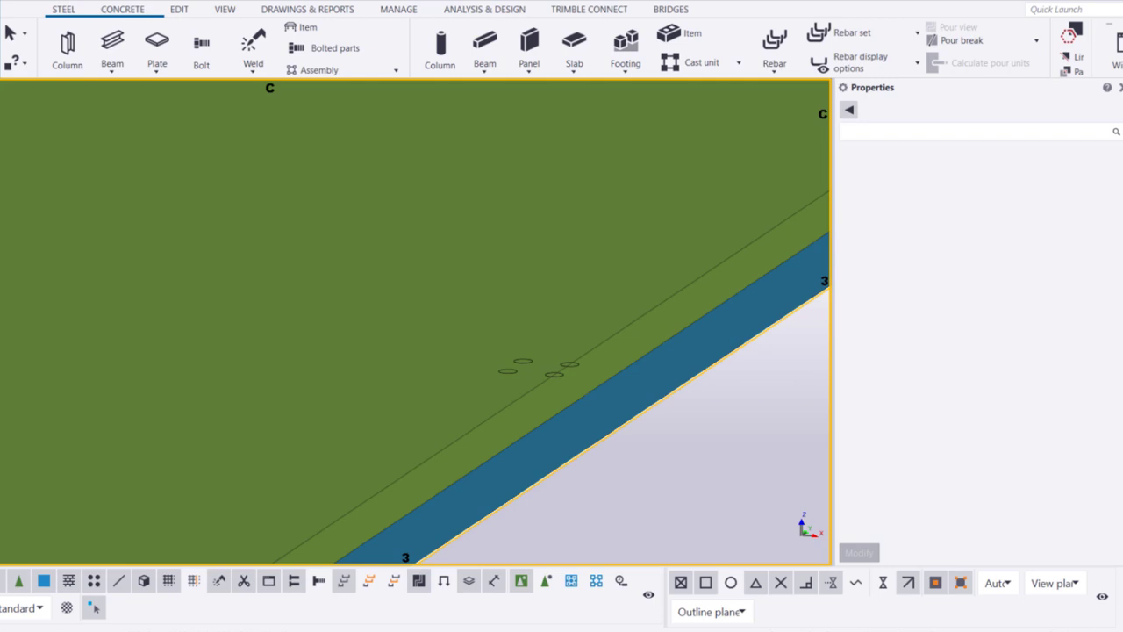
pyautogui.click(555, 376)
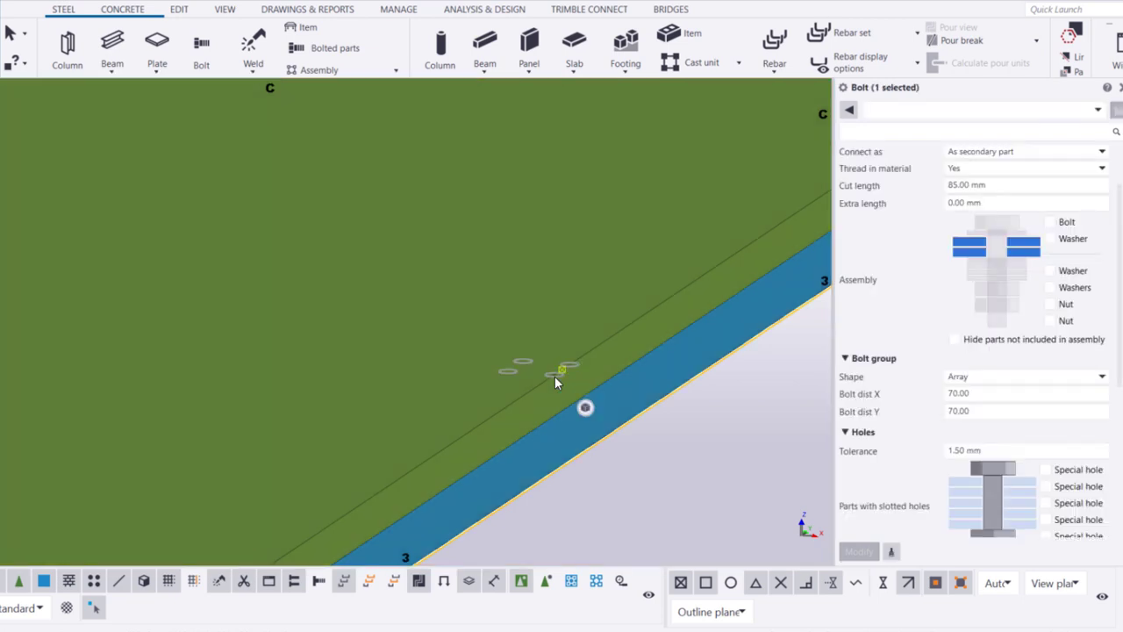
pyautogui.scroll(-2, 913, 365)
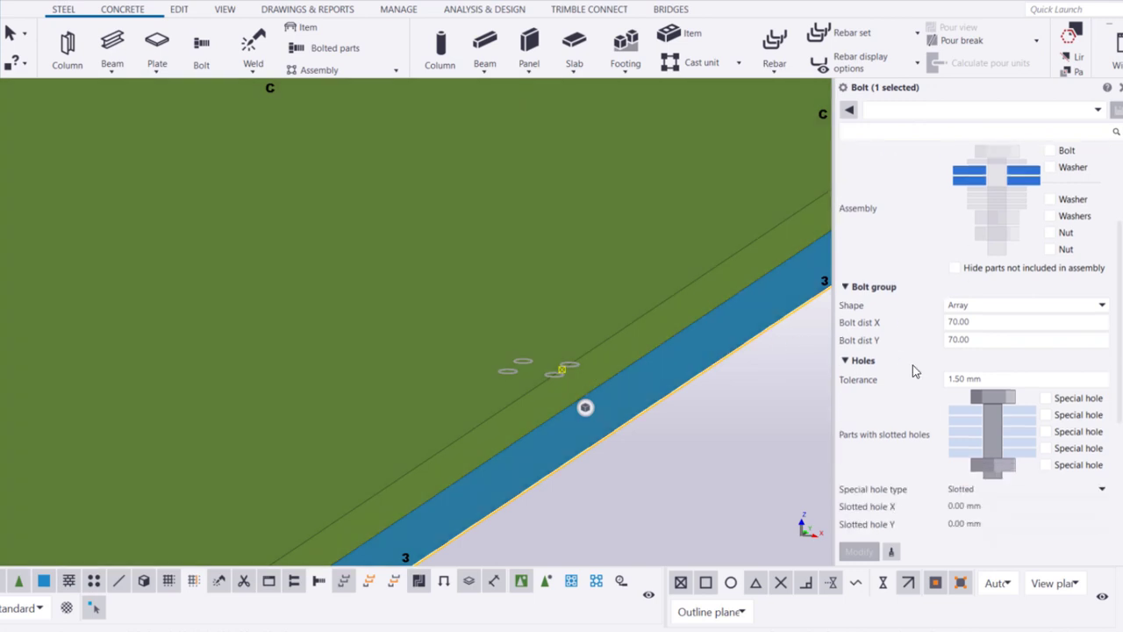
pyautogui.scroll(-1, 913, 365)
pyautogui.scroll(-2, 913, 365)
pyautogui.scroll(-1, 913, 365)
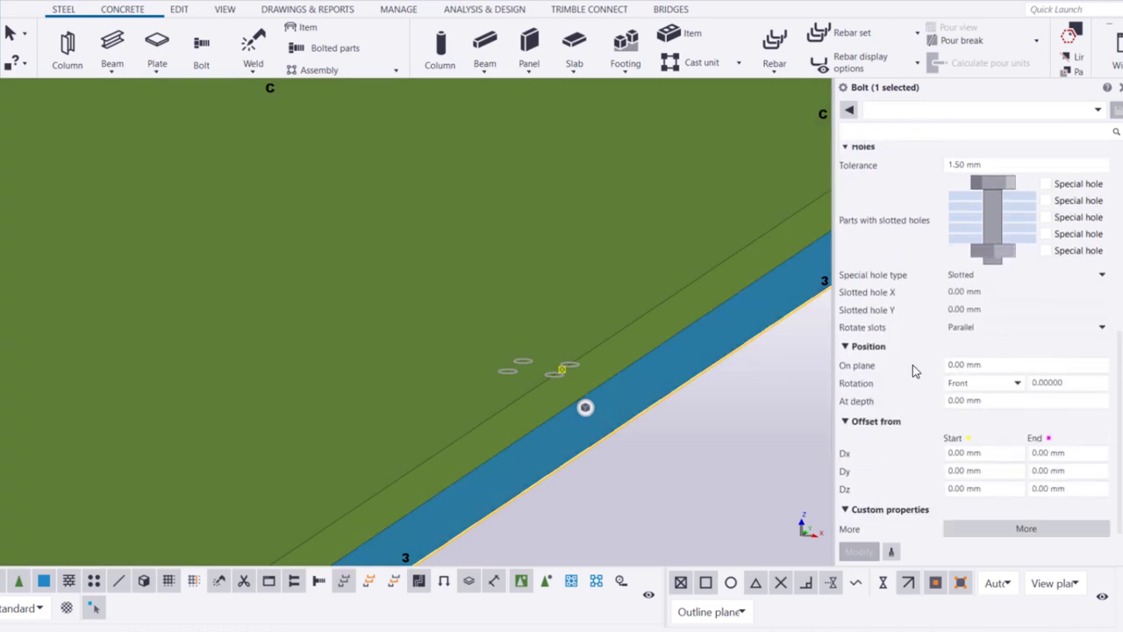
pyautogui.scroll(-1, 913, 365)
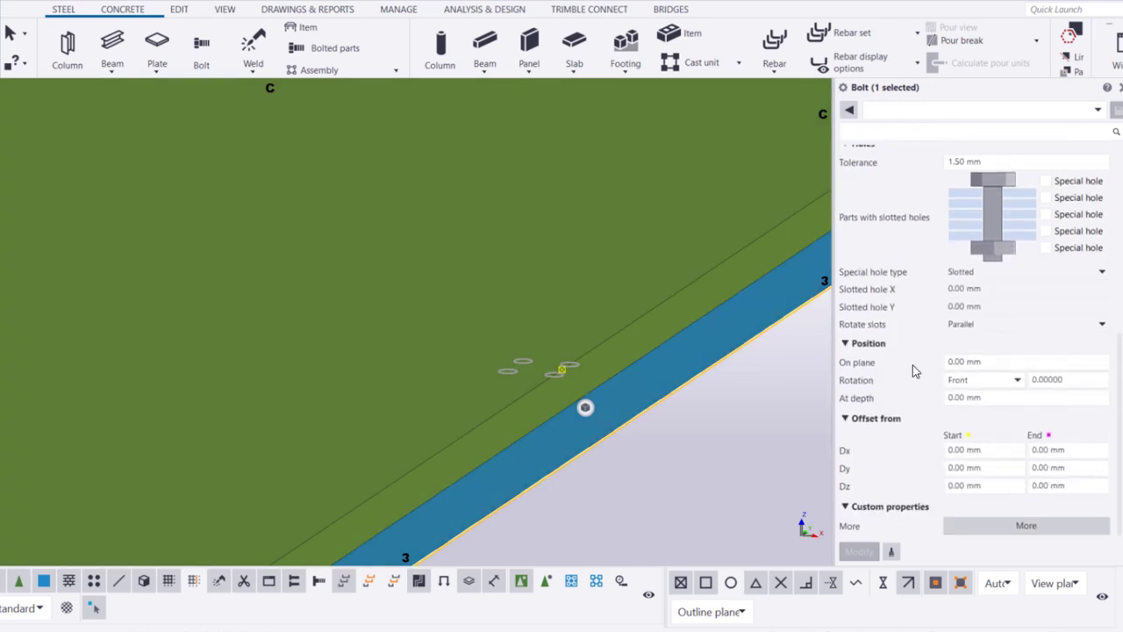
pyautogui.doubleClick(955, 450)
pyautogui.write('1')
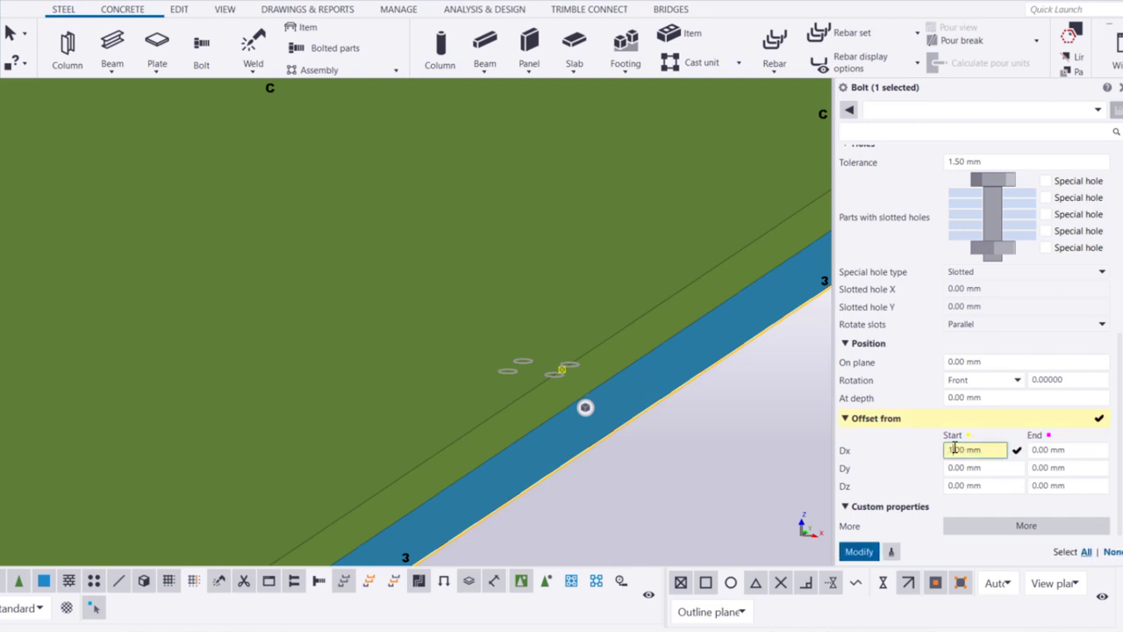
pyautogui.write('00')
pyautogui.click(866, 553)
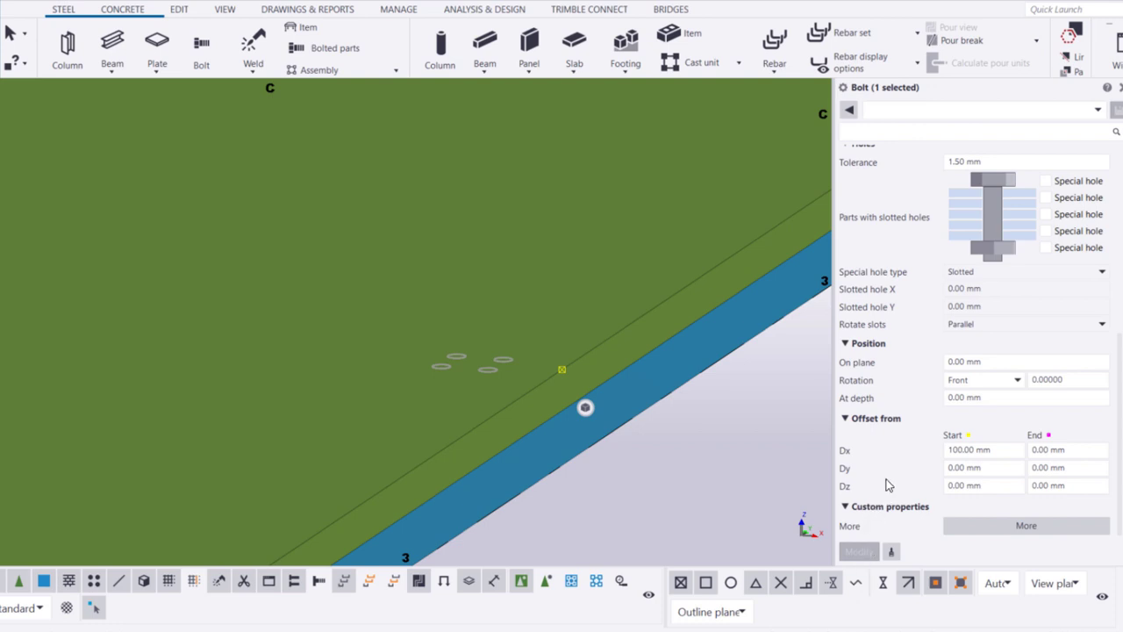
# Set the bolt group's cut length to 300 mm and apply it.
pyautogui.scroll(1, 915, 459)
pyautogui.scroll(3, 914, 454)
pyautogui.scroll(2, 914, 453)
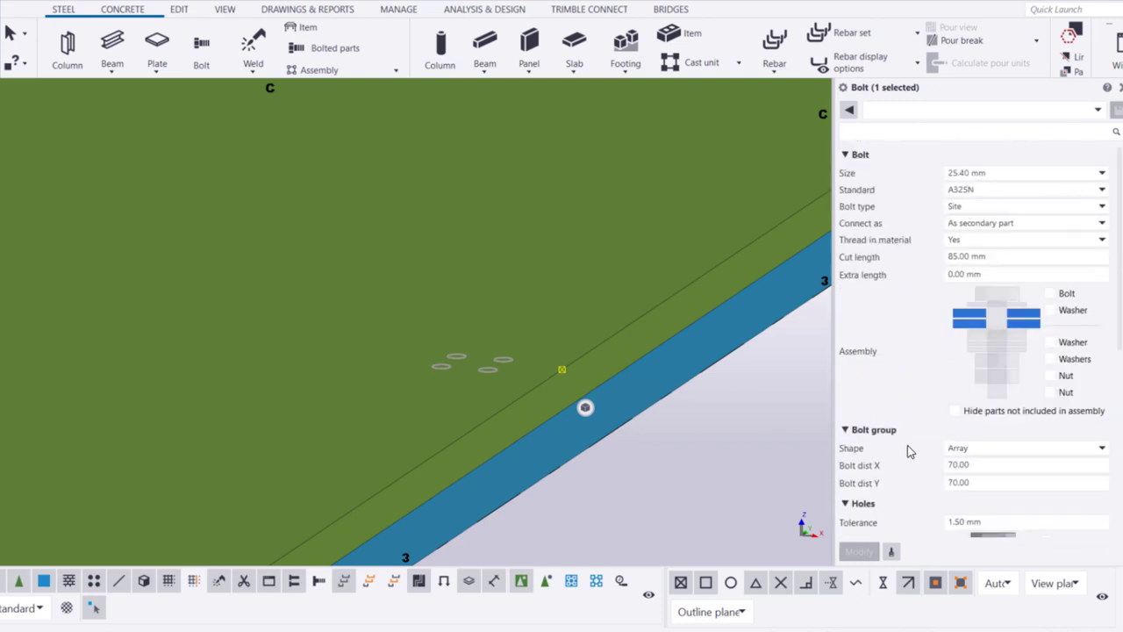
pyautogui.click(951, 258)
pyautogui.doubleClick(952, 256)
pyautogui.write('300')
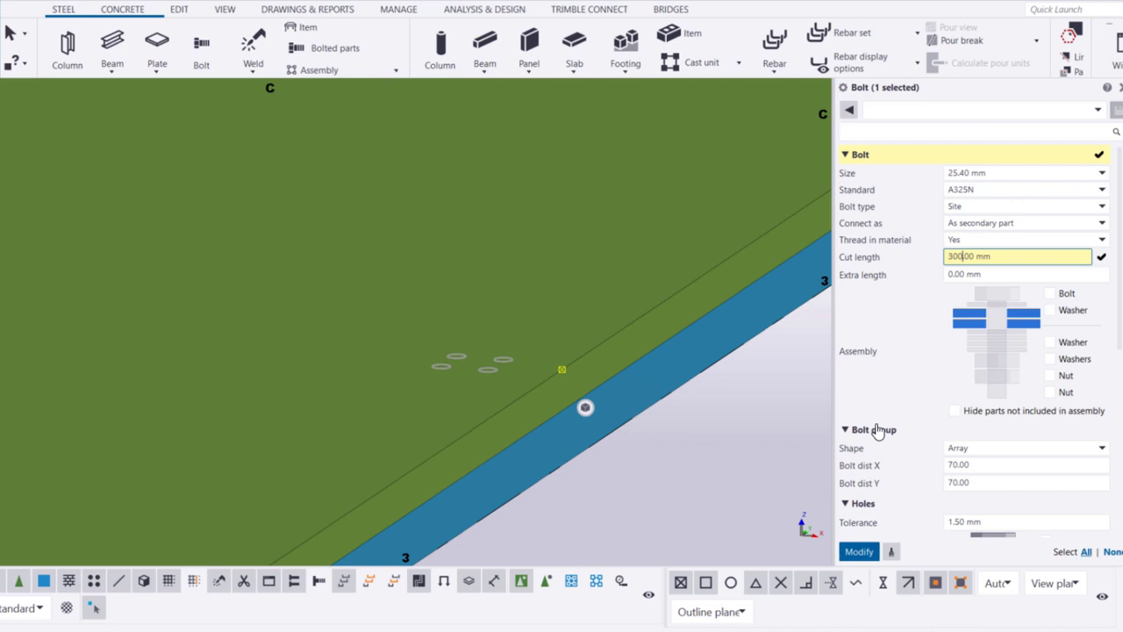
pyautogui.click(860, 552)
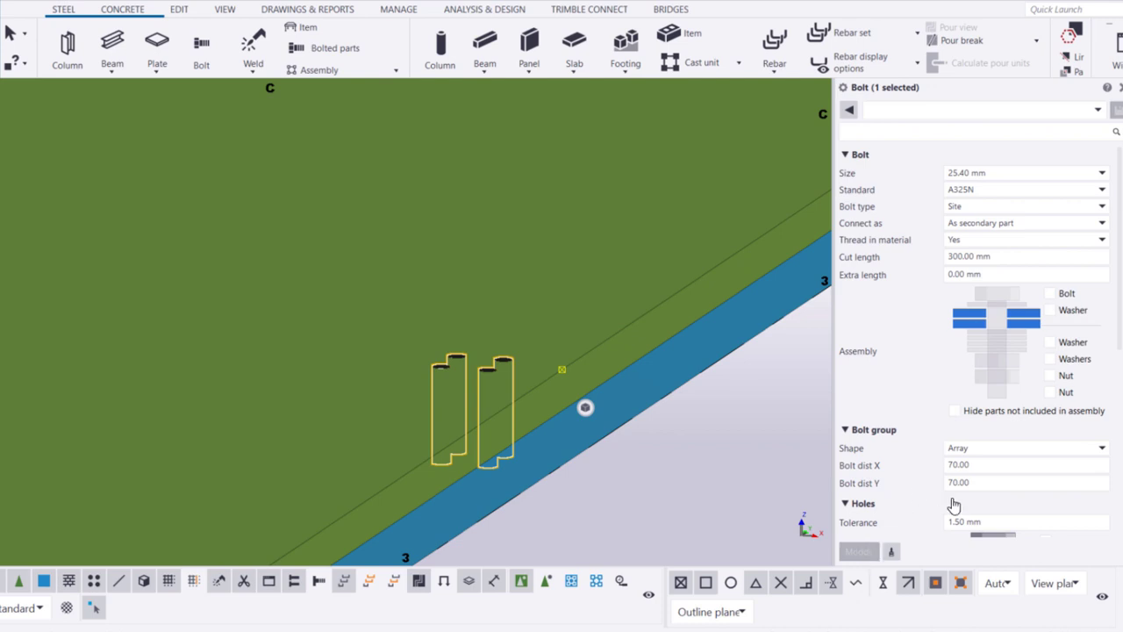
# Set the hole tolerance to 30 mm and apply it.
pyautogui.click(968, 521)
pyautogui.doubleClick(969, 521)
pyautogui.write('3')
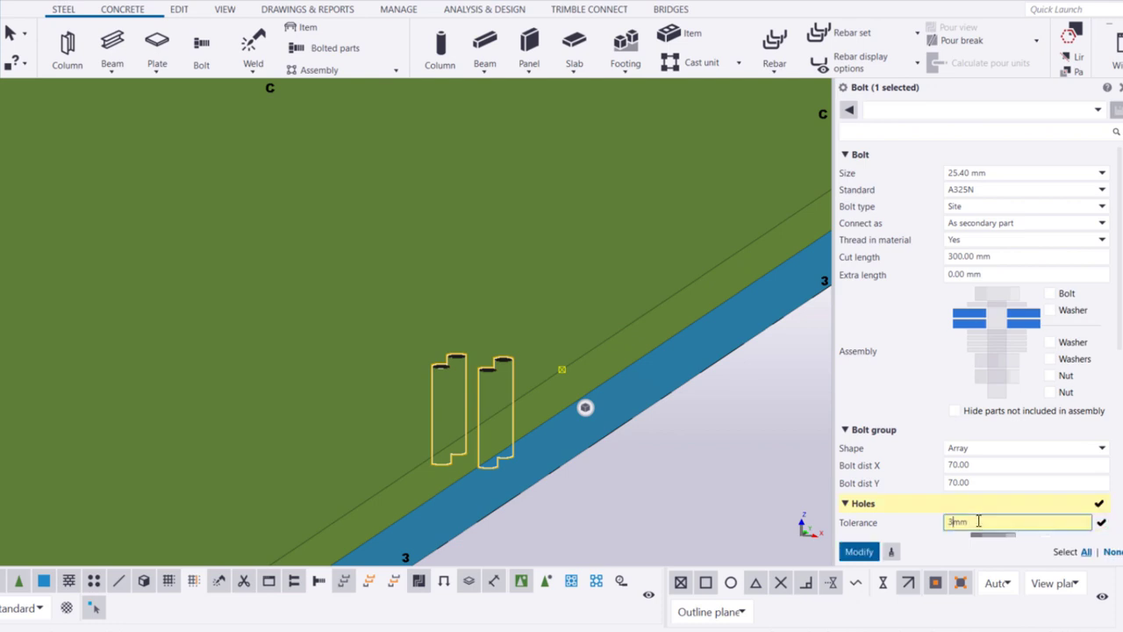
pyautogui.write('0')
pyautogui.click(865, 552)
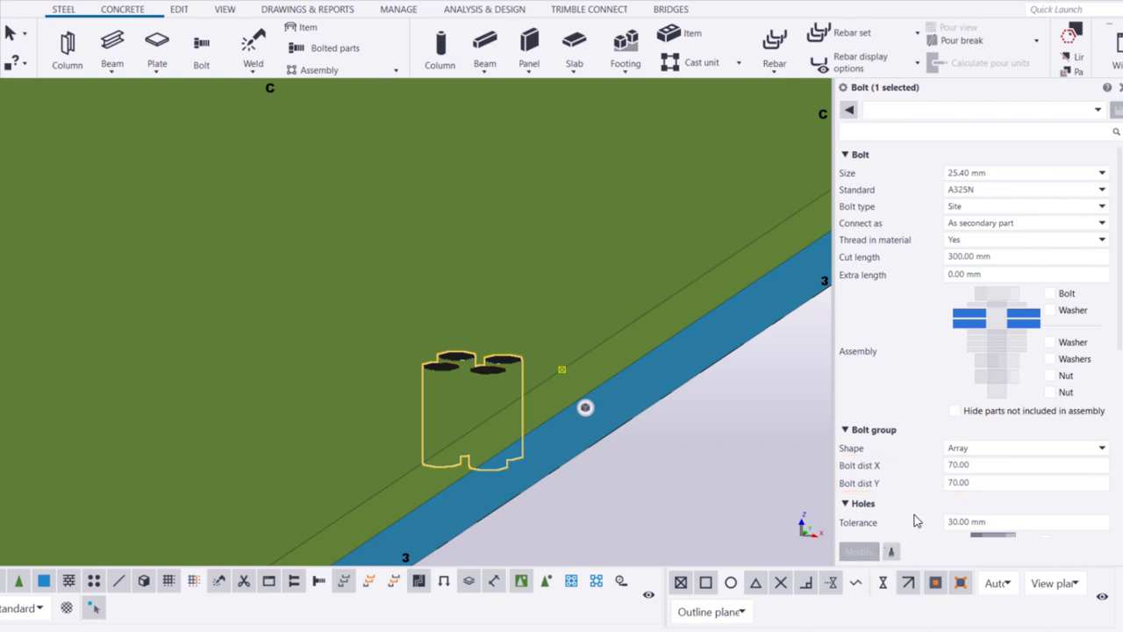
# Set Bolt dist X and Bolt dist Y both to 0 and apply the change.
pyautogui.click(952, 465)
pyautogui.press('BackSpace')
pyautogui.press('BackSpace')
pyautogui.press('BackSpace')
pyautogui.press('BackSpace')
pyautogui.press('BackSpace')
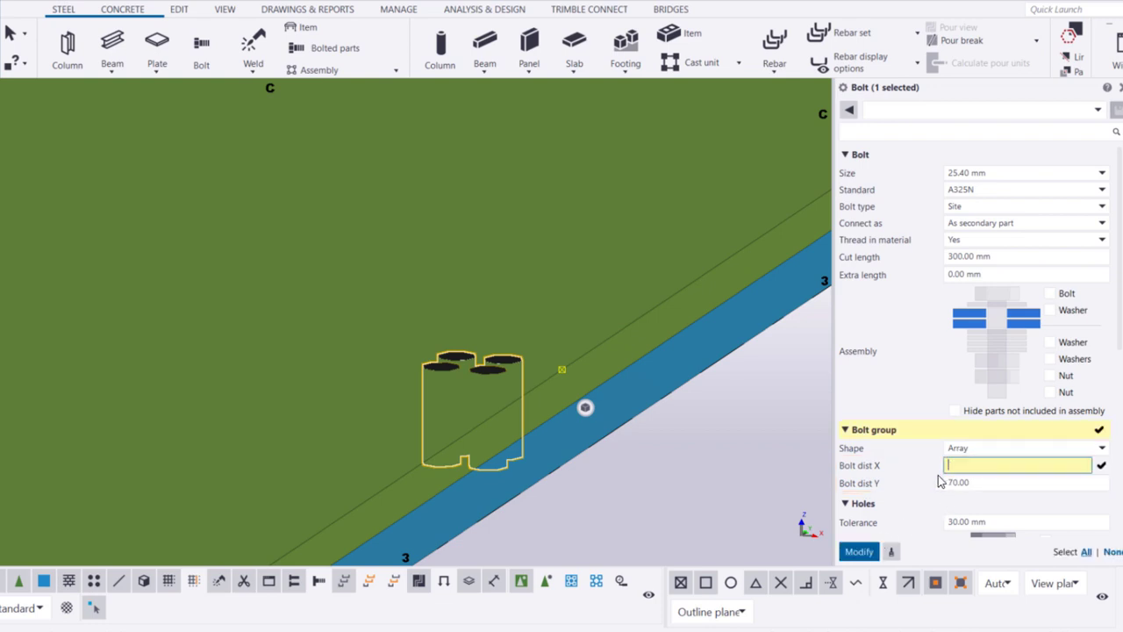
pyautogui.write('0')
pyautogui.click(976, 482)
pyautogui.press('BackSpace')
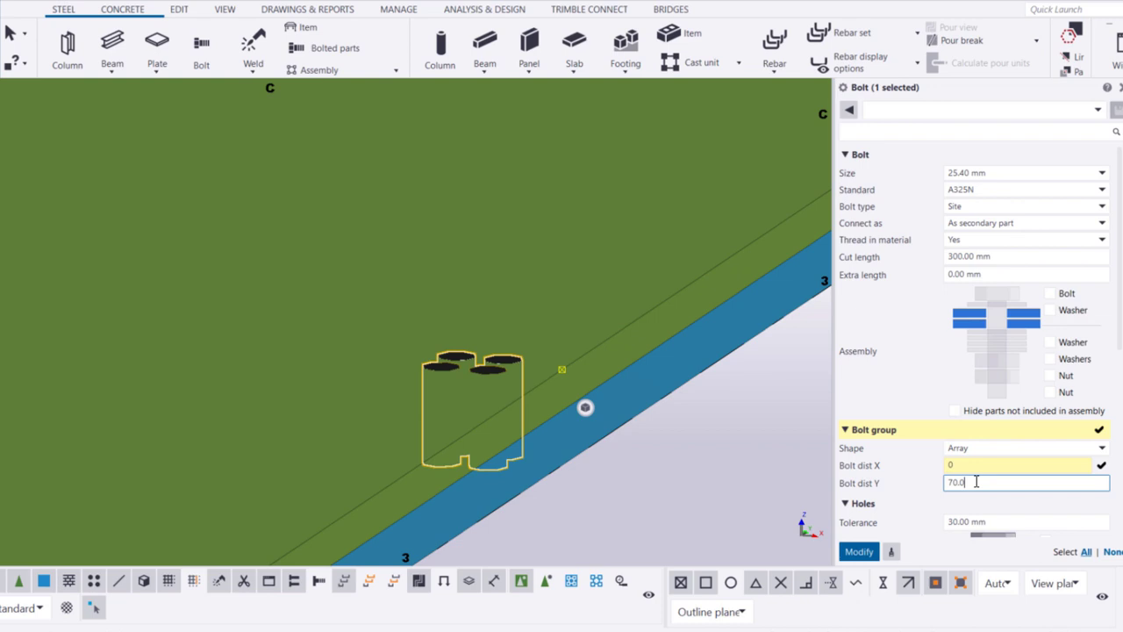
pyautogui.press('BackSpace')
pyautogui.press('BackSpace')
pyautogui.press('BackSpace')
pyautogui.write('0')
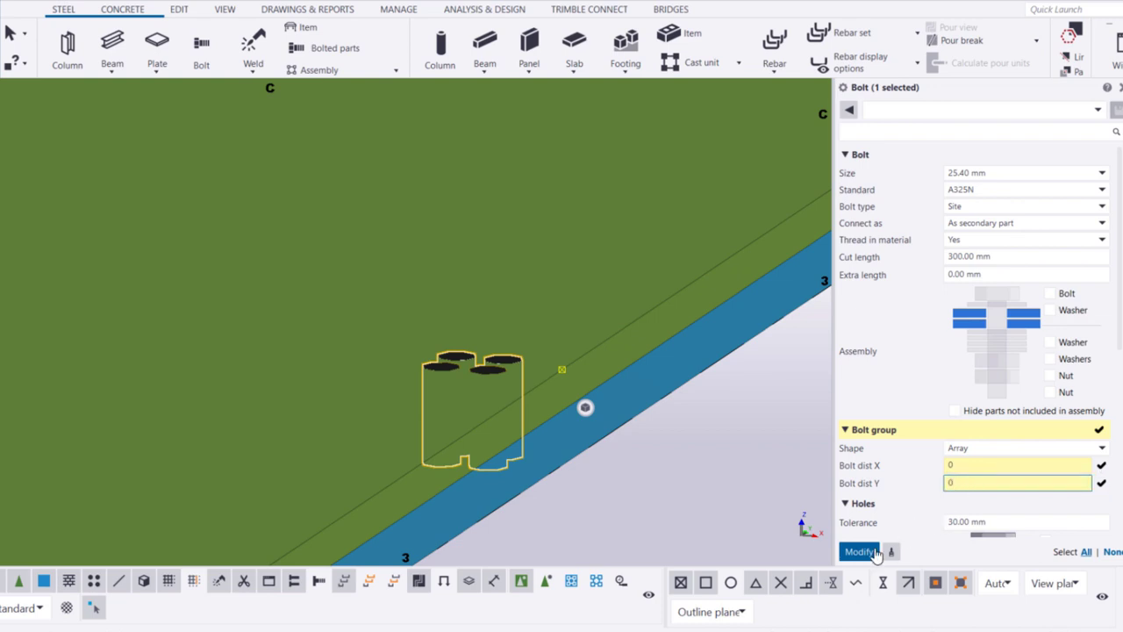
pyautogui.click(869, 552)
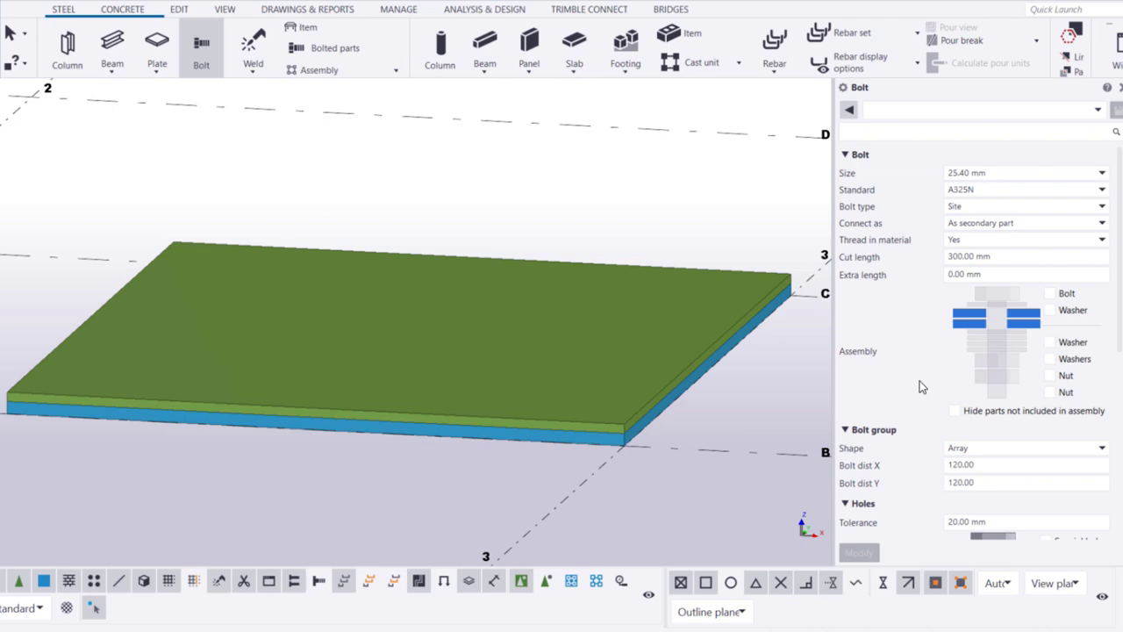
# Enable special holes on every part and set the hole type to Slotted.
pyautogui.scroll(-3, 921, 387)
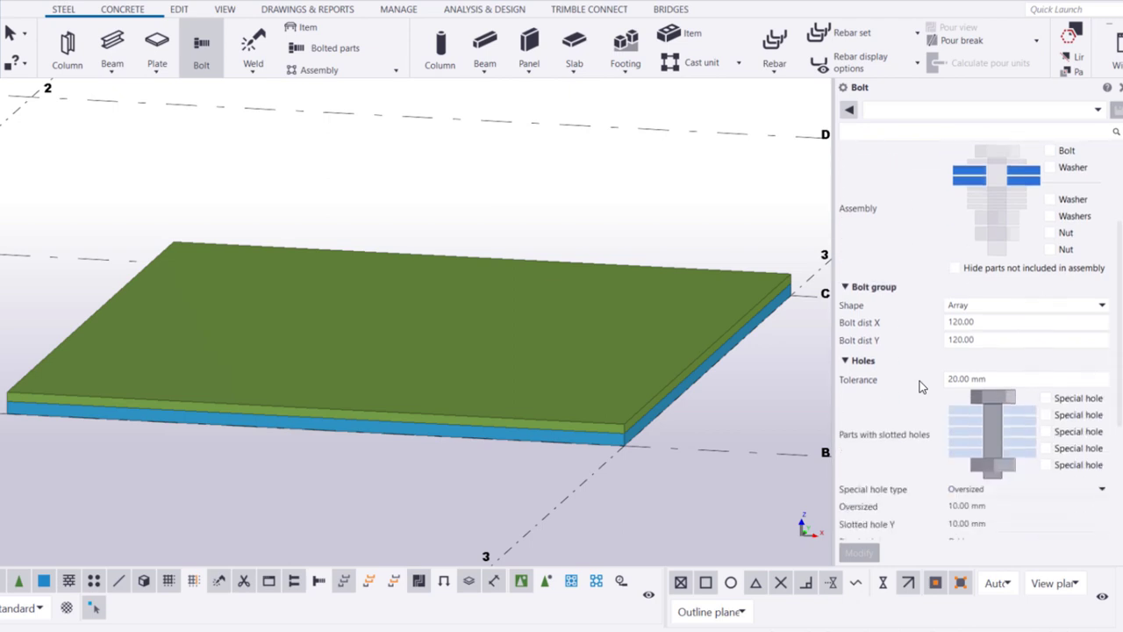
pyautogui.scroll(-2, 921, 388)
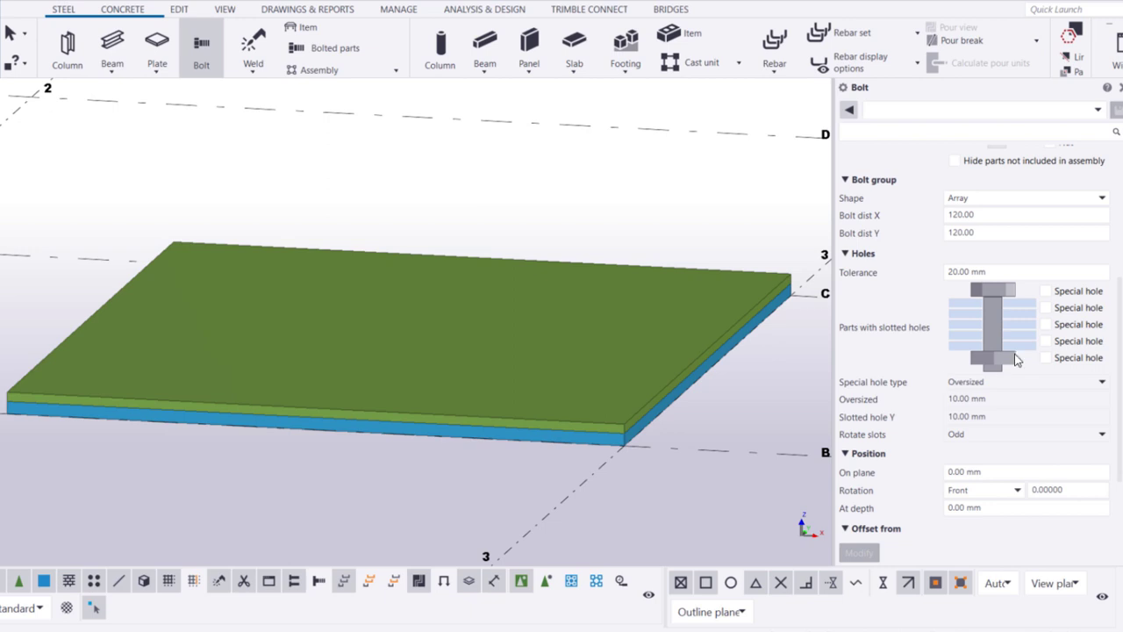
pyautogui.click(1050, 292)
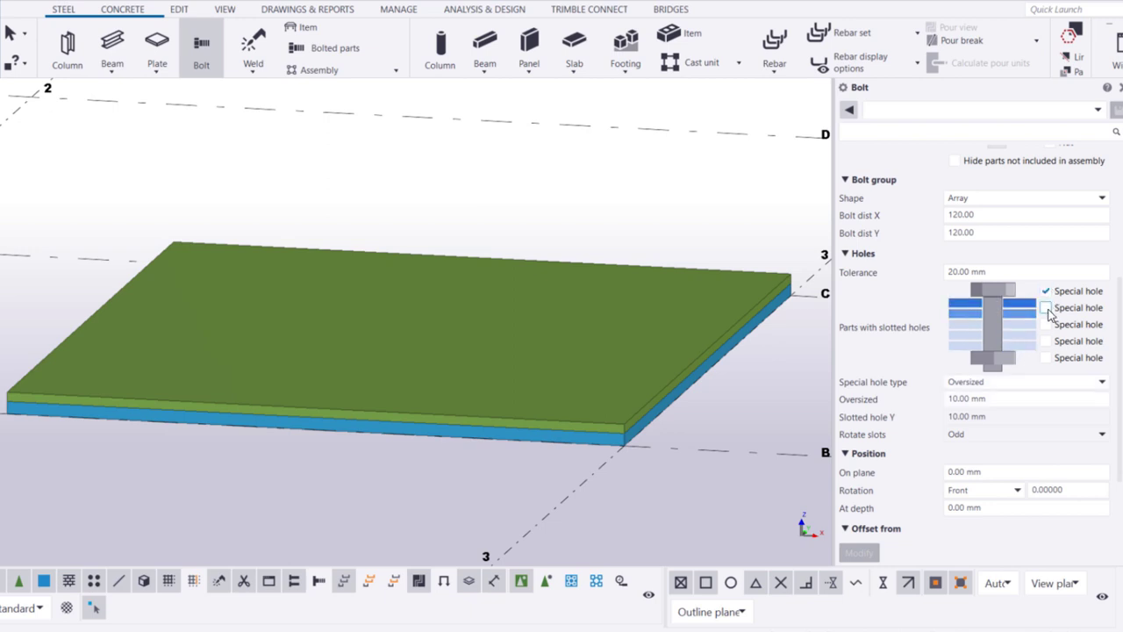
pyautogui.click(1047, 308)
pyautogui.click(1047, 341)
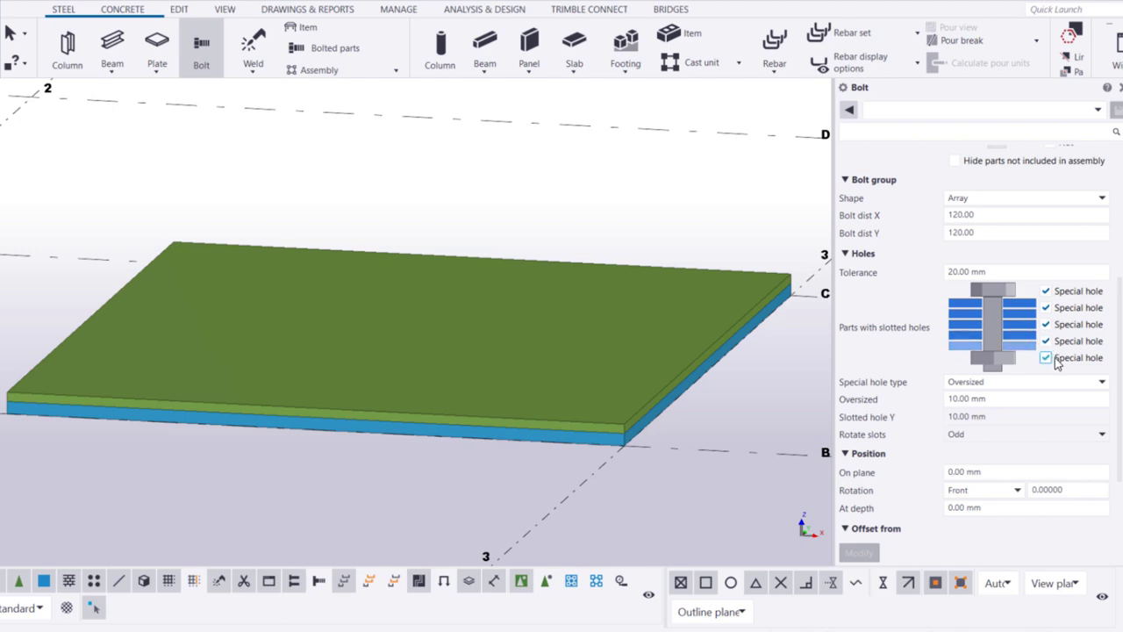
pyautogui.click(1091, 382)
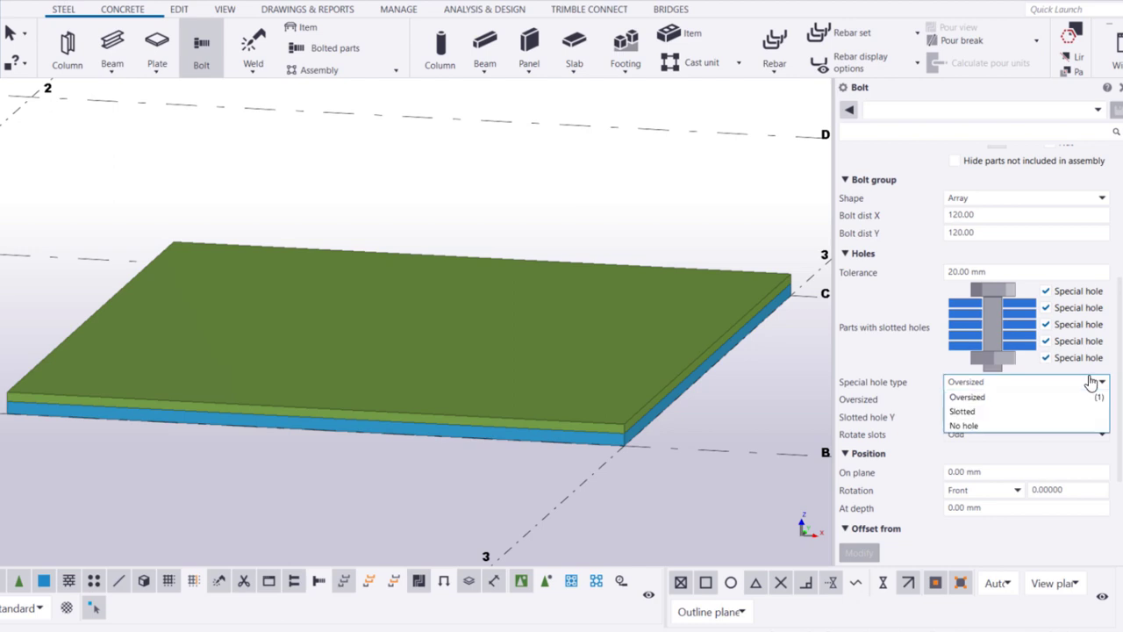
pyautogui.click(1089, 411)
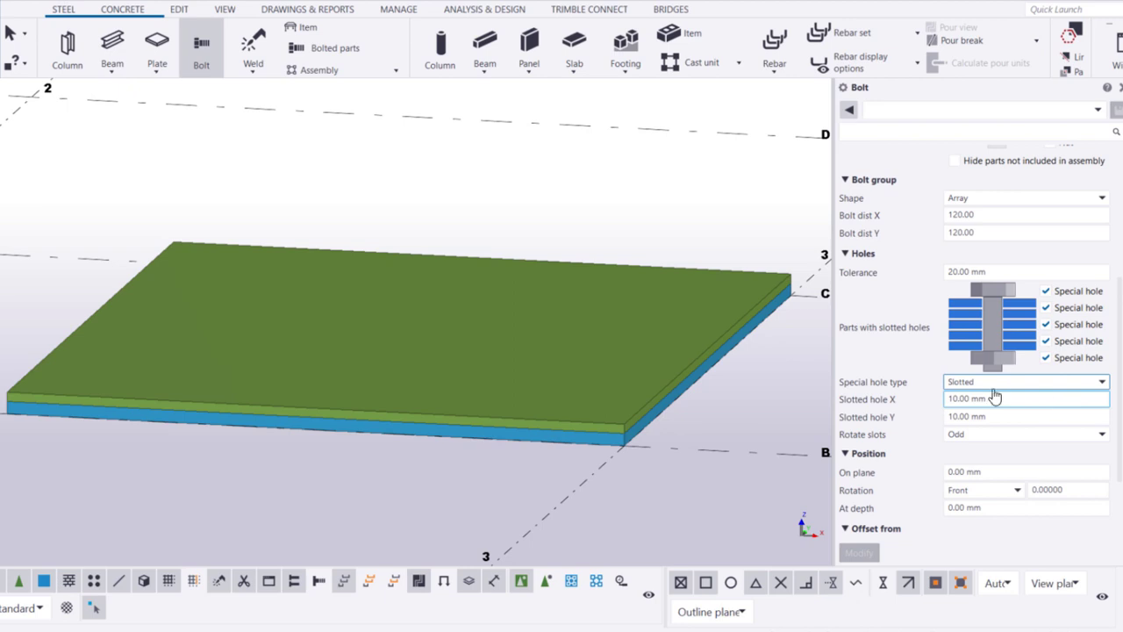
# Set the slotted hole size to 30 in X and 2 in Y.
pyautogui.click(955, 399)
pyautogui.press('BackSpace')
pyautogui.press('BackSpace')
pyautogui.write('30')
pyautogui.click(957, 416)
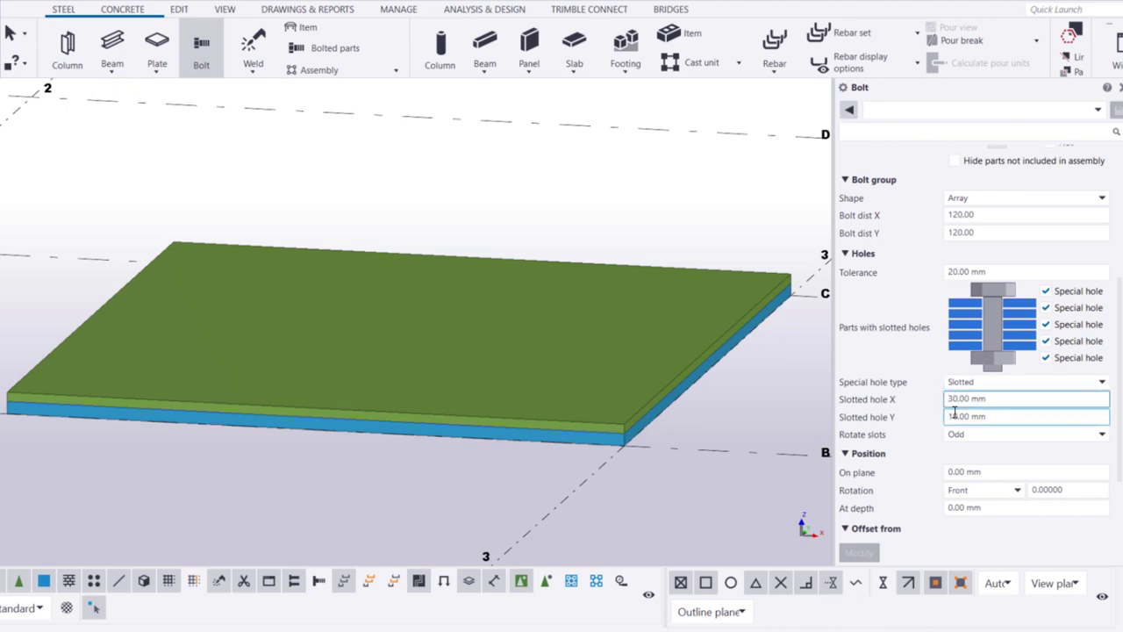
pyautogui.press('BackSpace')
pyautogui.press('BackSpace')
pyautogui.press('BackSpace')
pyautogui.write('2')
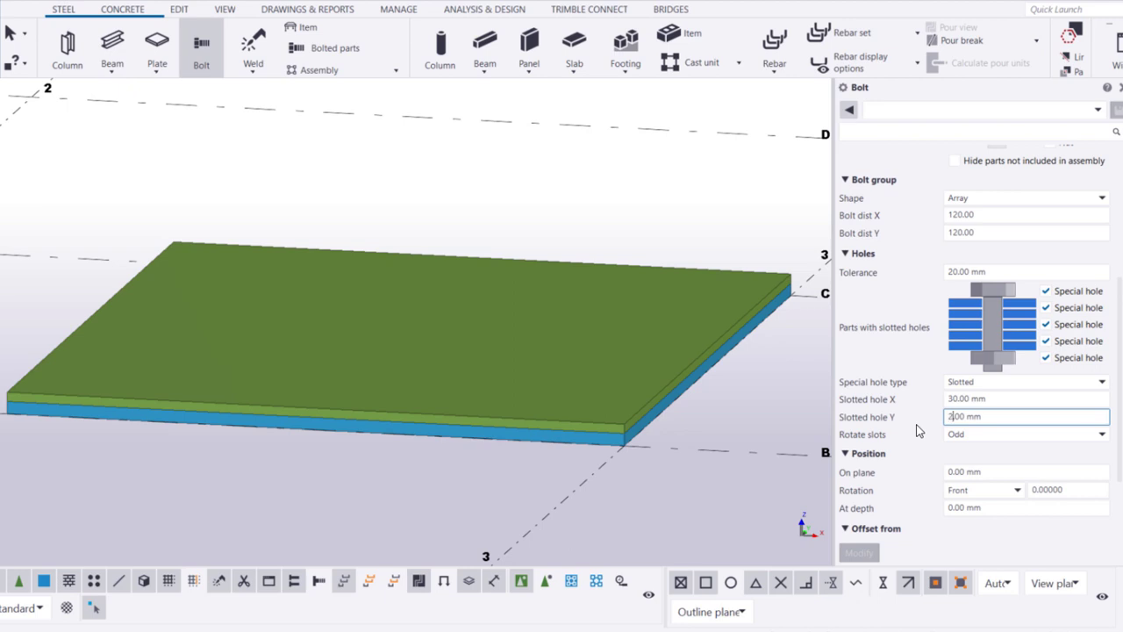
# Place a slotted-hole bolt group on the top plate between two points and inspect the holes.
pyautogui.click(722, 355)
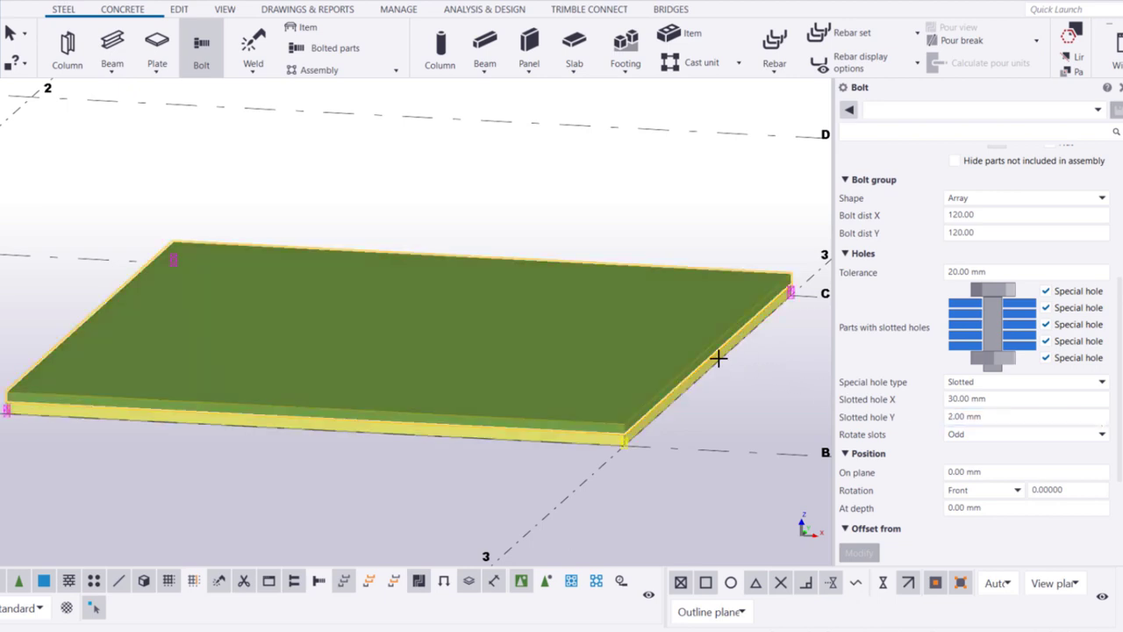
pyautogui.click(711, 347)
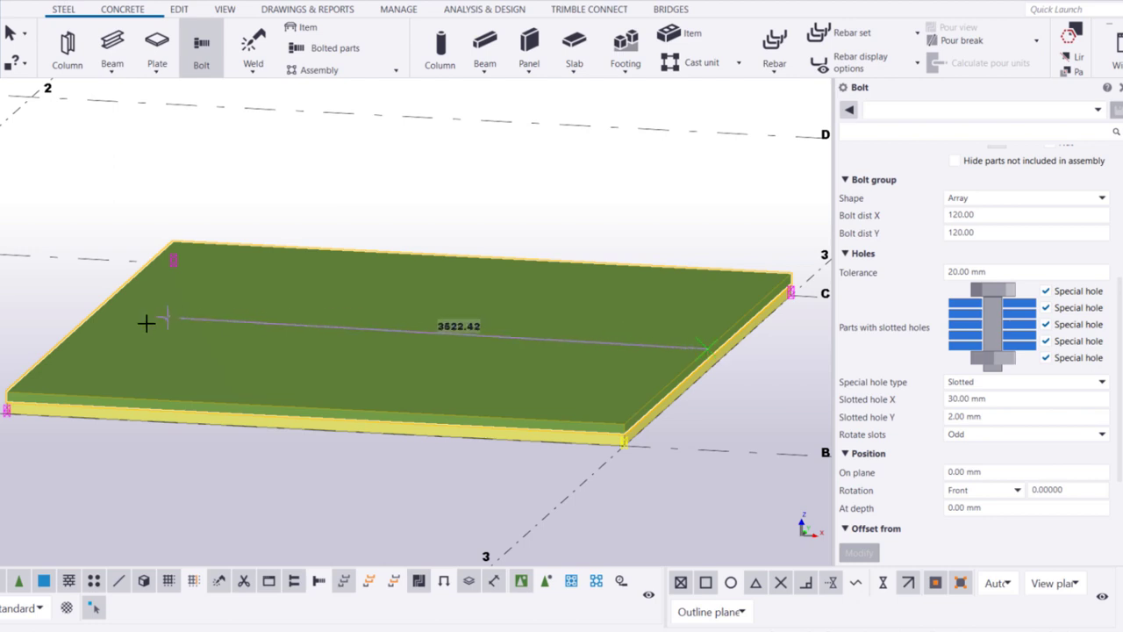
pyautogui.click(90, 319)
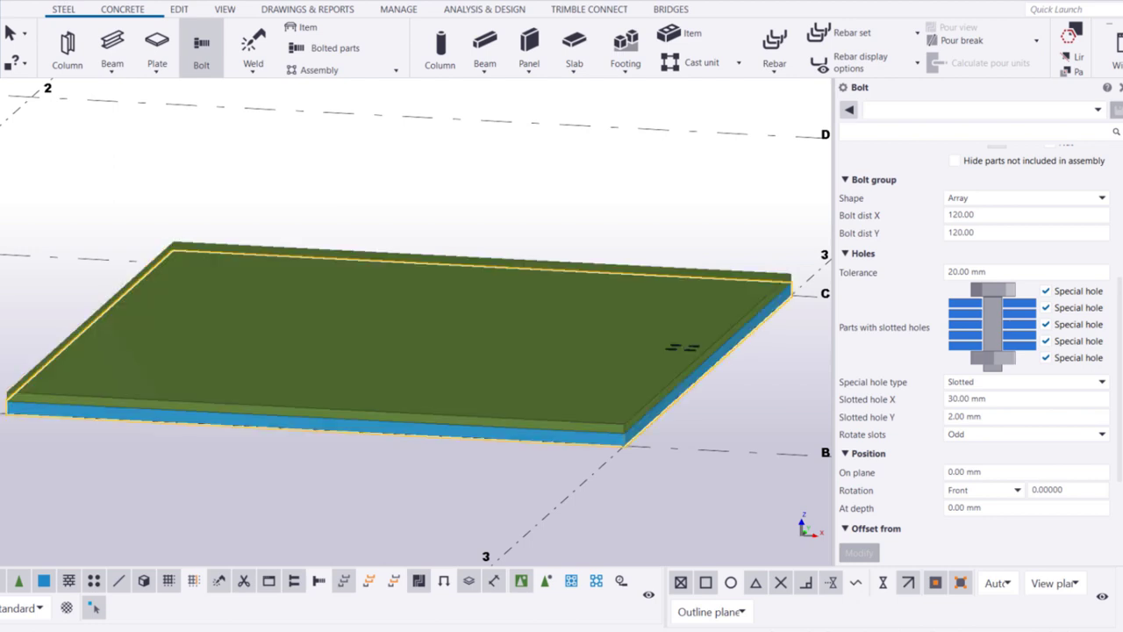
pyautogui.rightClick(779, 369)
pyautogui.click(790, 376)
pyautogui.scroll(3, 777, 381)
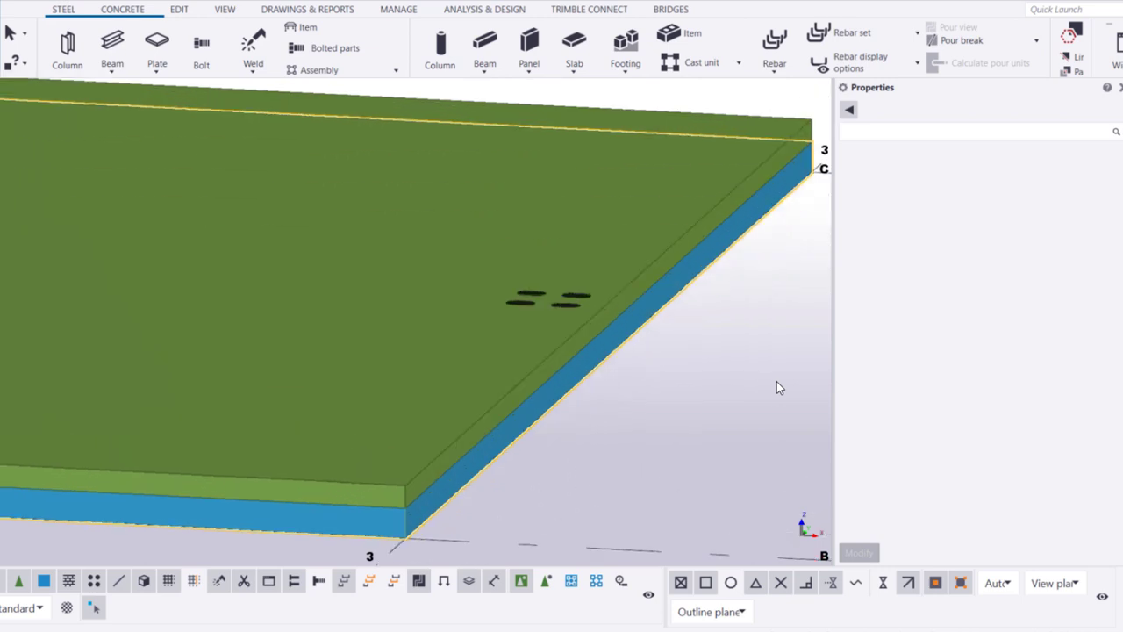
pyautogui.scroll(2, 705, 371)
pyautogui.scroll(2, 670, 352)
pyautogui.moveTo(669, 351); pyautogui.dragTo(704, 435, button='middle')
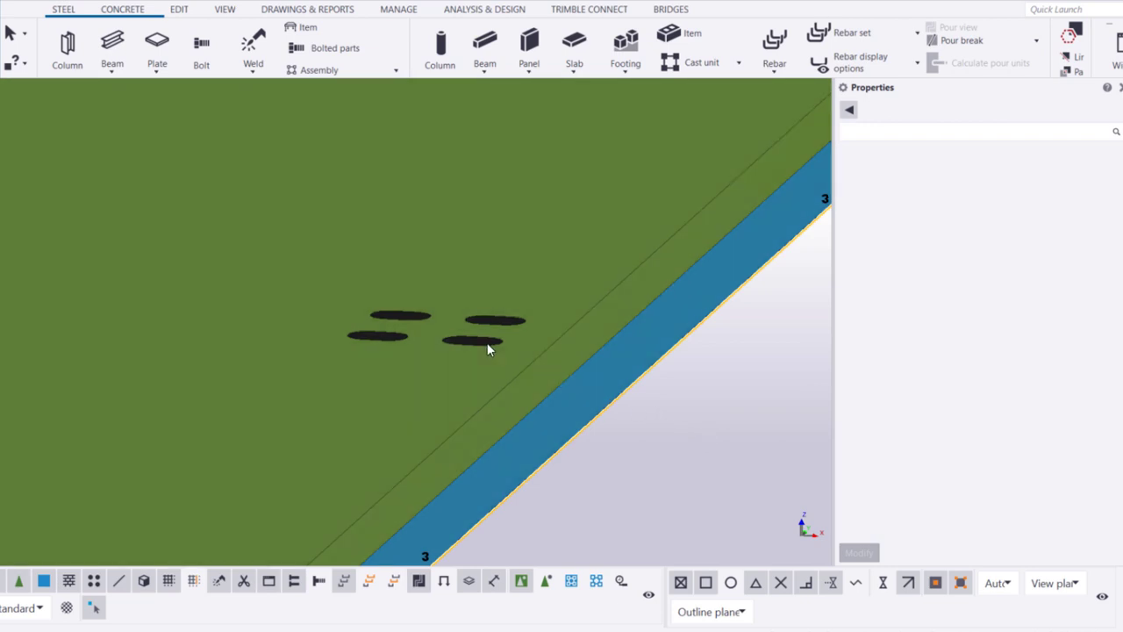
# Select the slotted bolt group and change its hole tolerance to 10 mm.
pyautogui.click(488, 350)
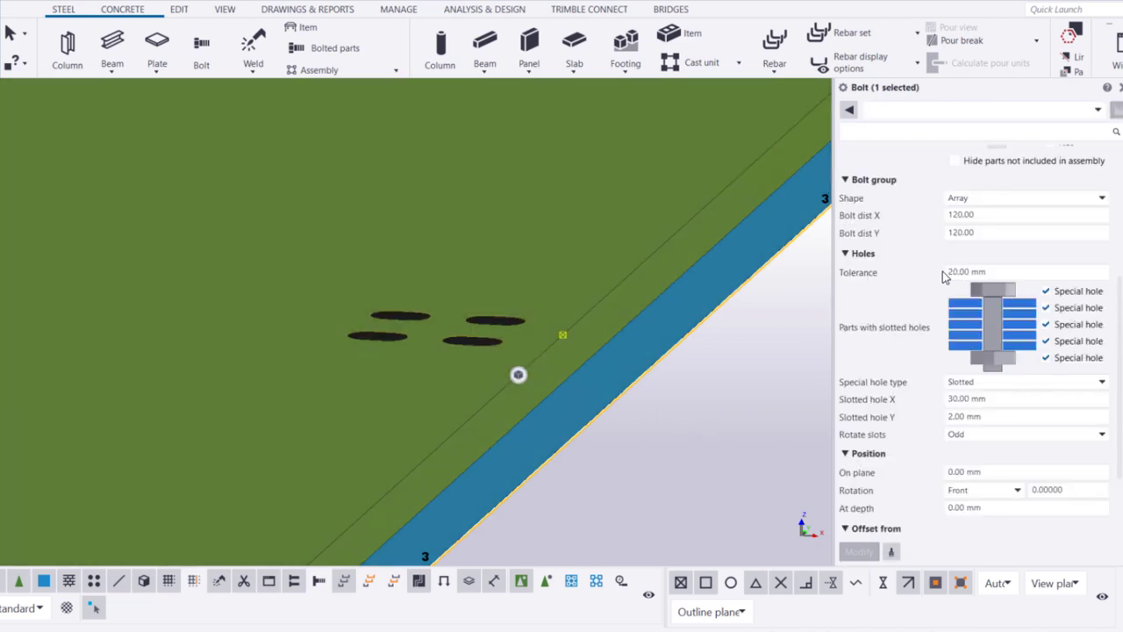
pyautogui.click(952, 272)
pyautogui.press('BackSpace')
pyautogui.write('1')
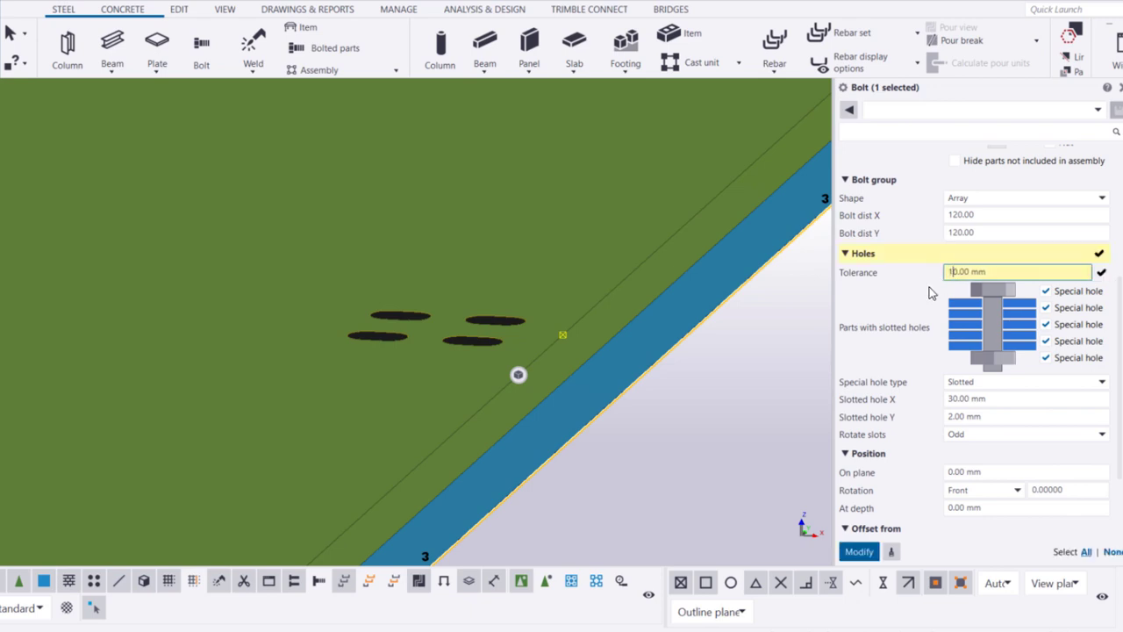
pyautogui.click(871, 551)
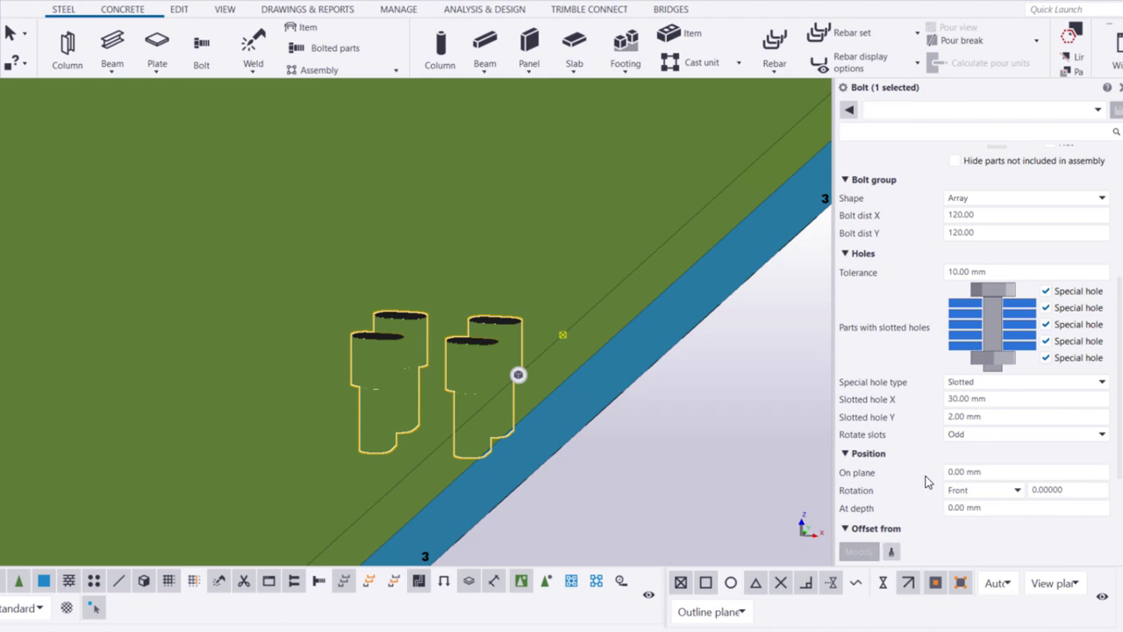
# Set the bolt group's slot rotation to Even.
pyautogui.click(955, 434)
pyautogui.click(959, 461)
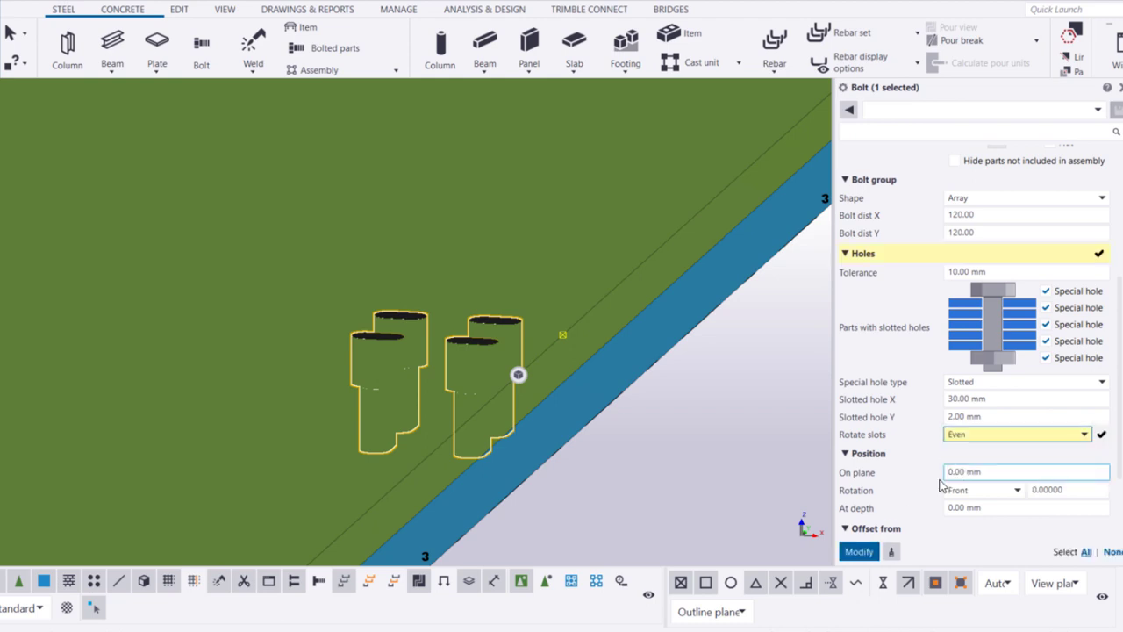
pyautogui.click(860, 552)
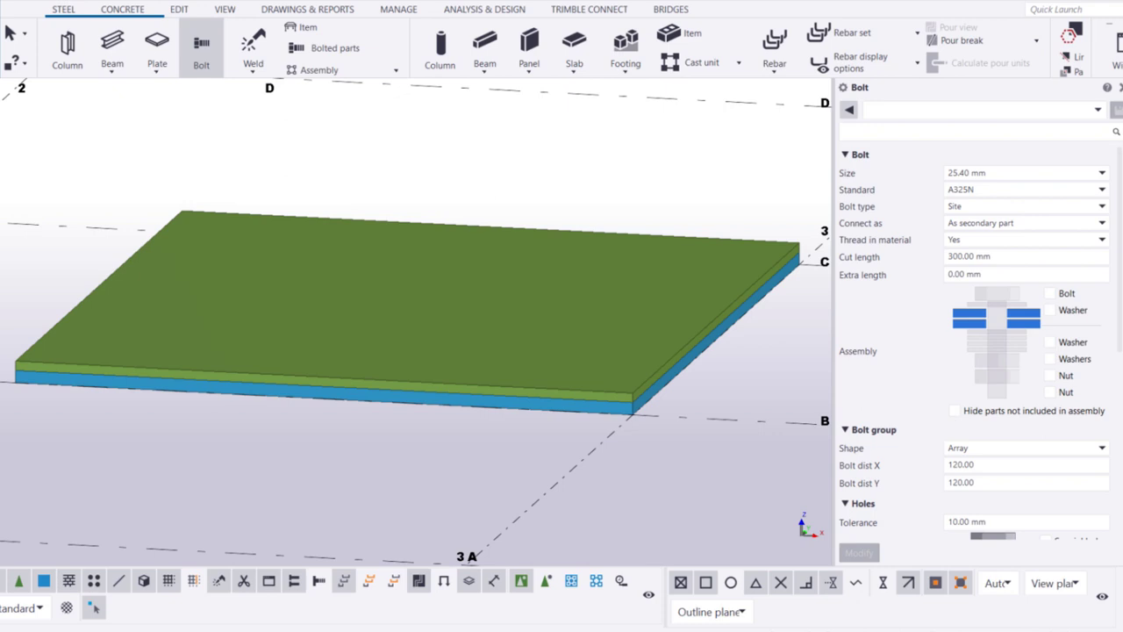
# Include the bolt, washers and nut in the bolt assembly.
pyautogui.click(1051, 359)
pyautogui.click(1051, 376)
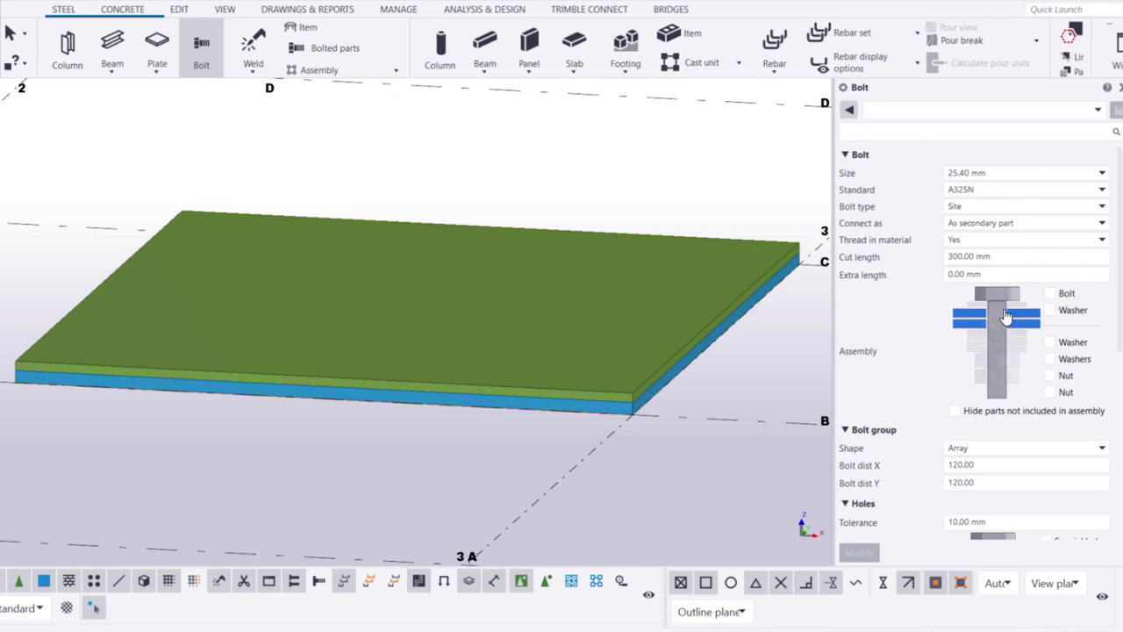
pyautogui.click(1050, 293)
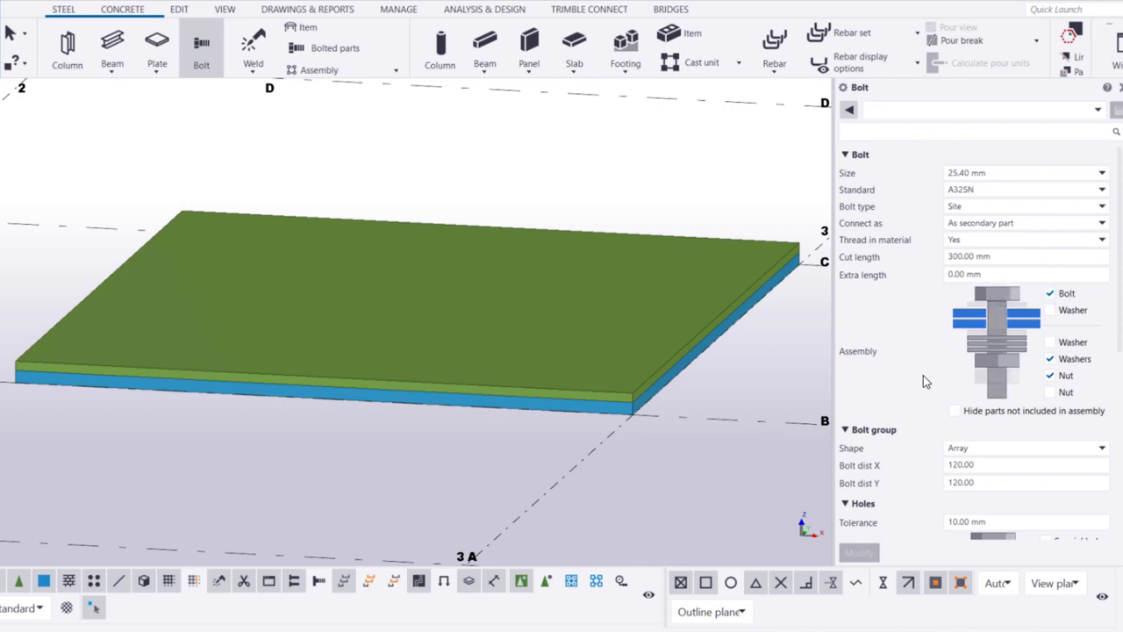
# Give all five parts 50 mm oversized special holes and pick the top plate.
pyautogui.scroll(-1, 923, 376)
pyautogui.scroll(-1, 924, 376)
pyautogui.scroll(-2, 924, 376)
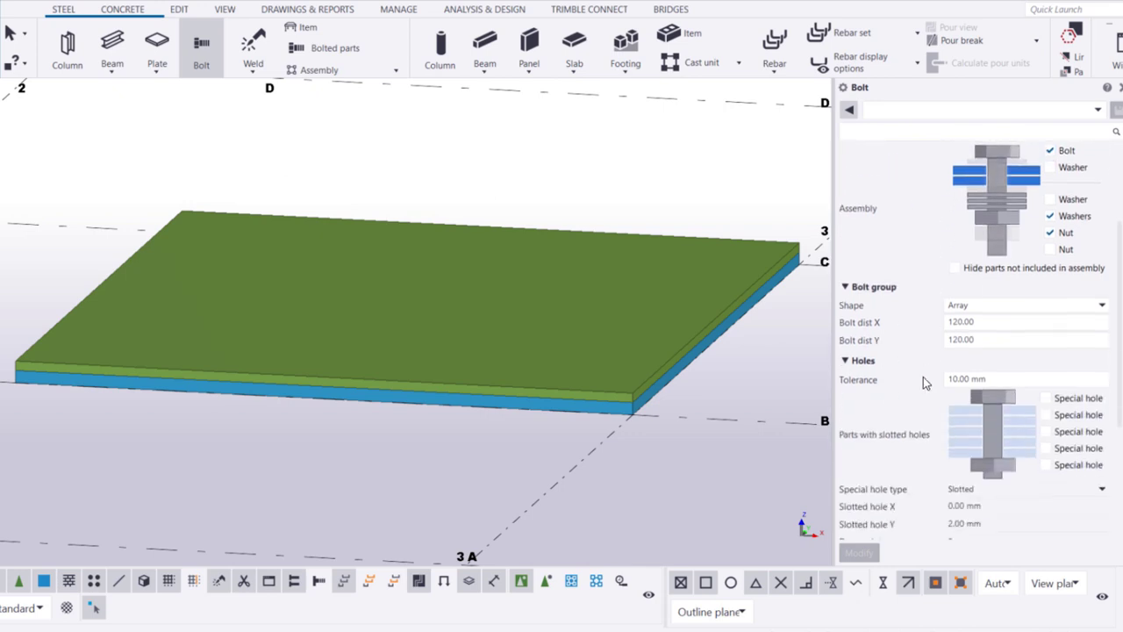
pyautogui.scroll(-1, 923, 376)
pyautogui.scroll(-1, 924, 383)
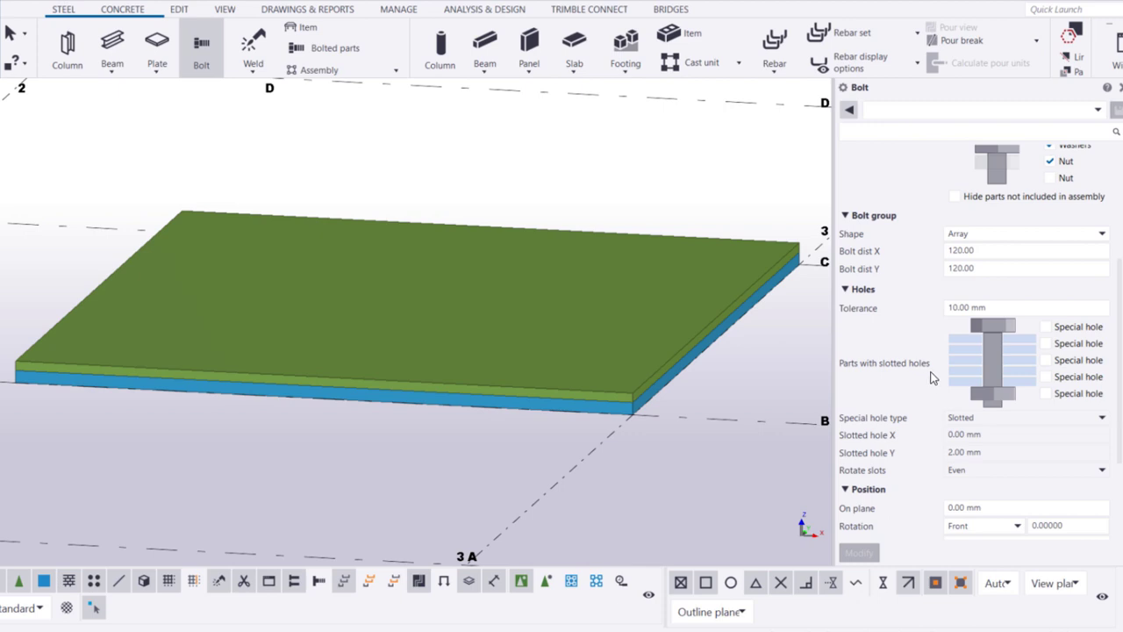
pyautogui.click(1046, 327)
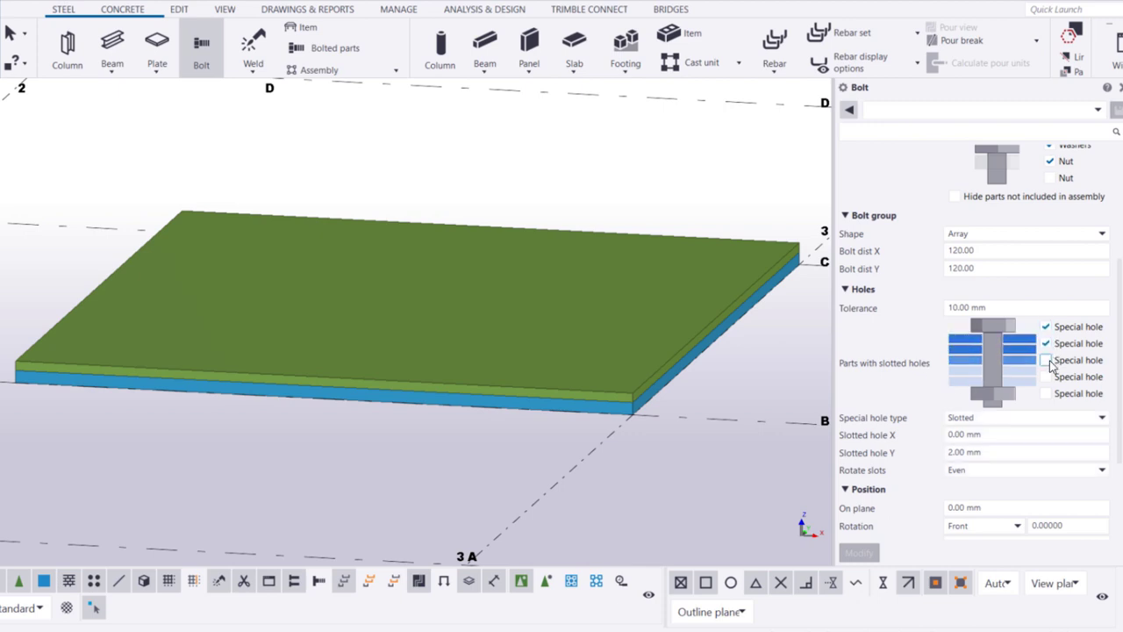
pyautogui.click(1047, 360)
pyautogui.click(1047, 393)
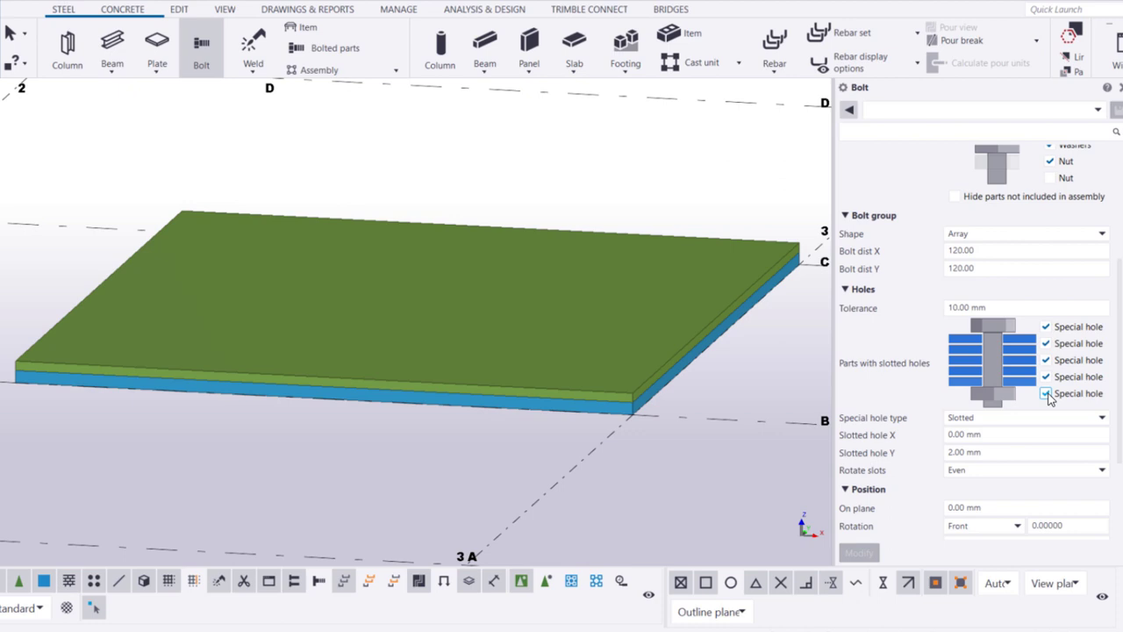
pyautogui.click(1101, 418)
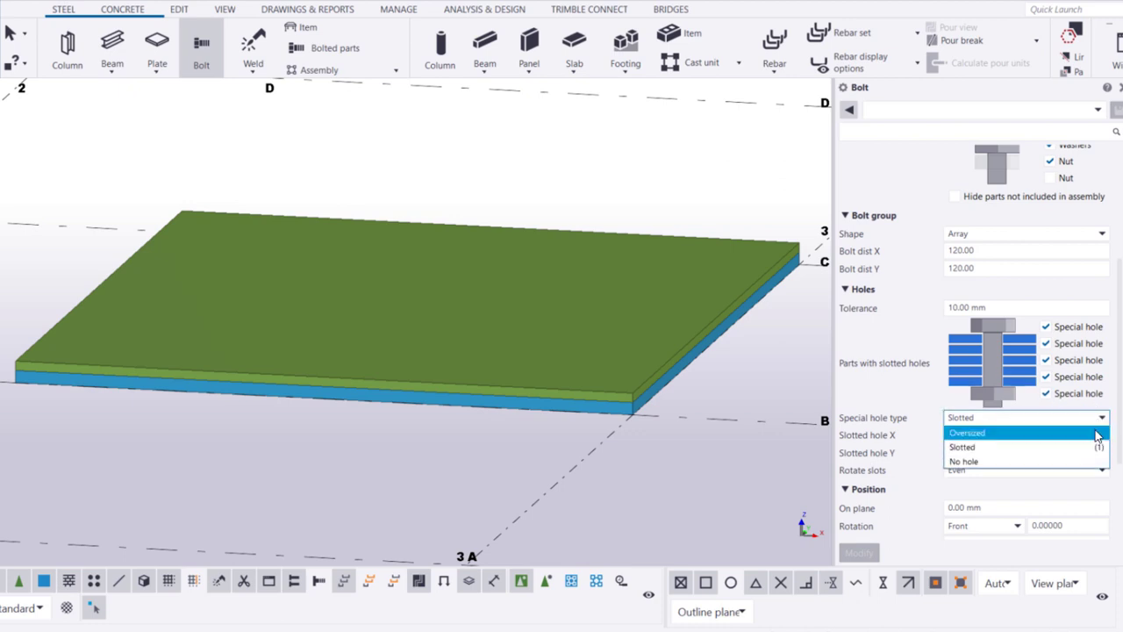
pyautogui.click(1097, 433)
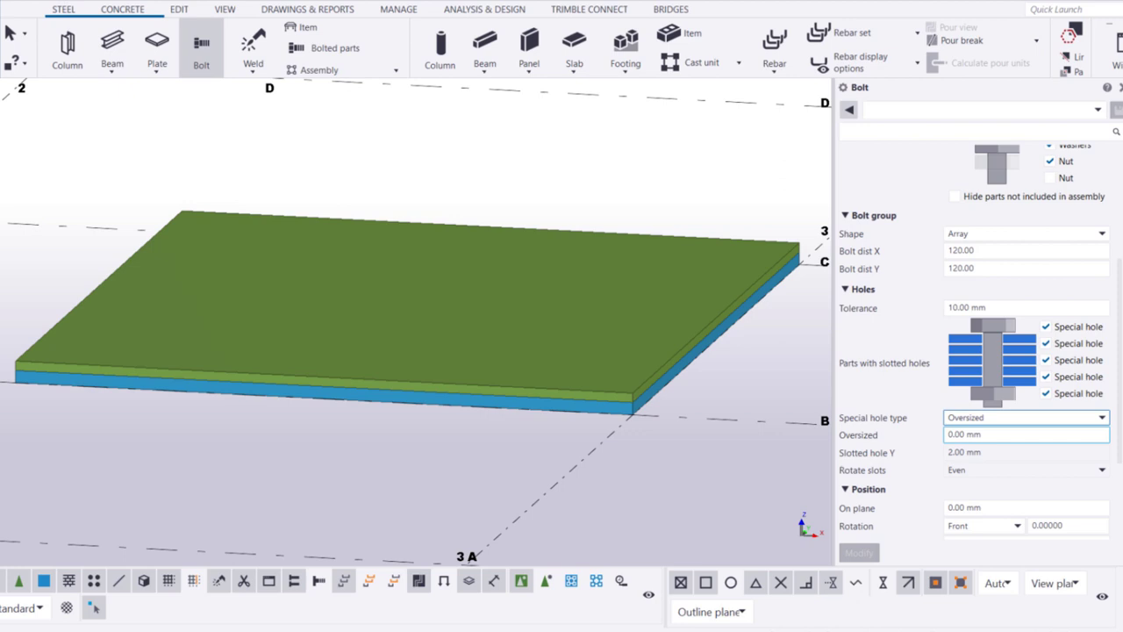
pyautogui.write('50')
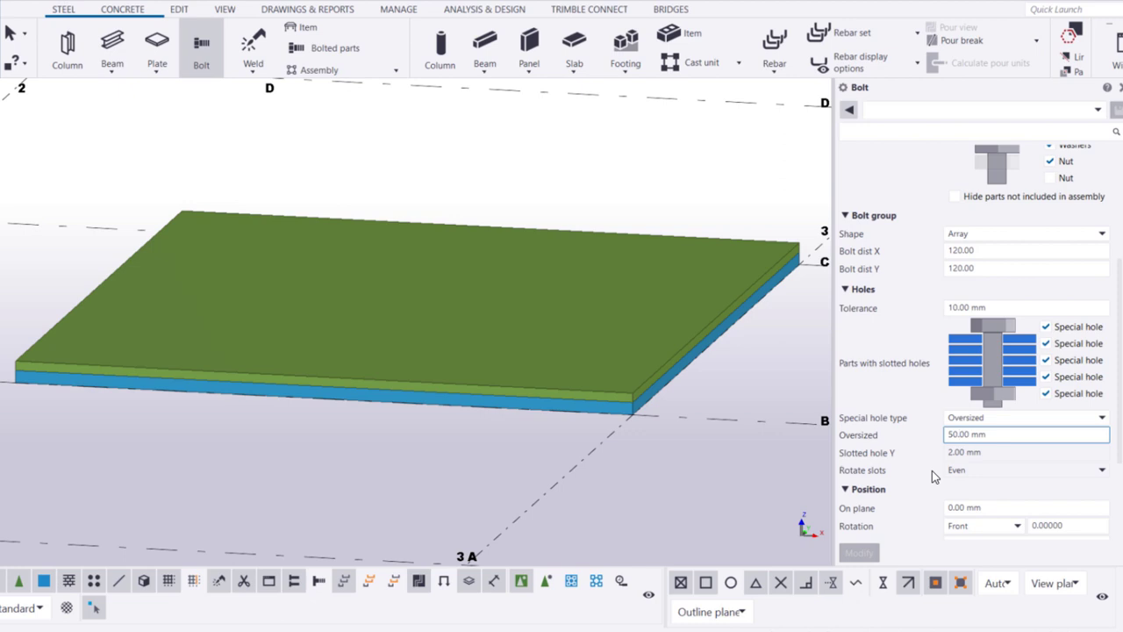
pyautogui.click(721, 318)
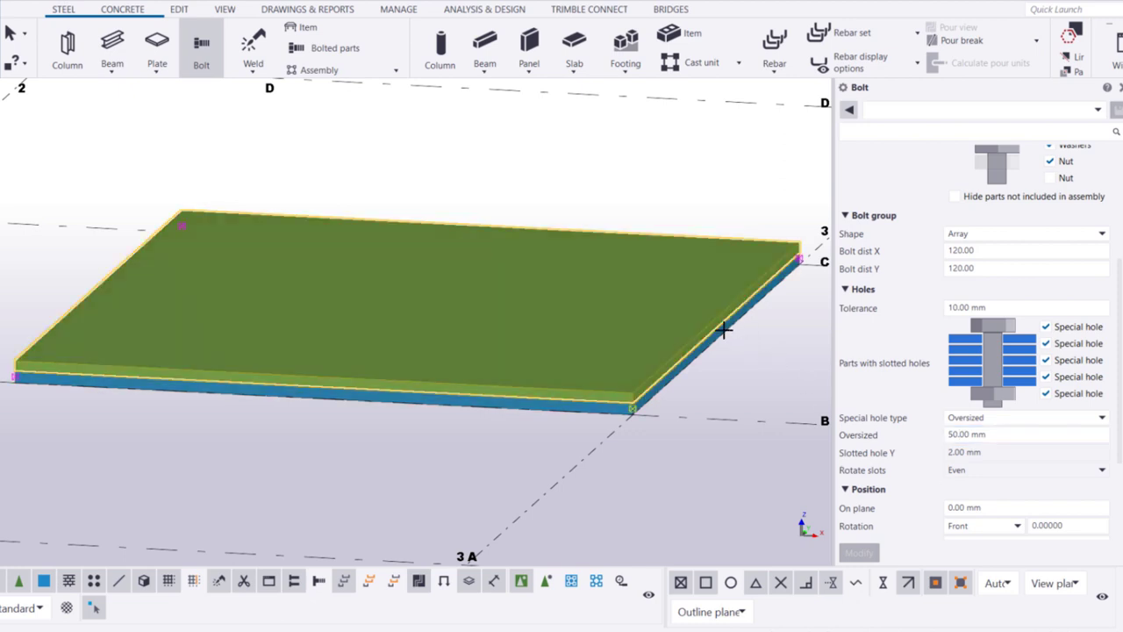
# Place the bolt group with nuts and washers between two points near the plate's right edge.
pyautogui.click(718, 317)
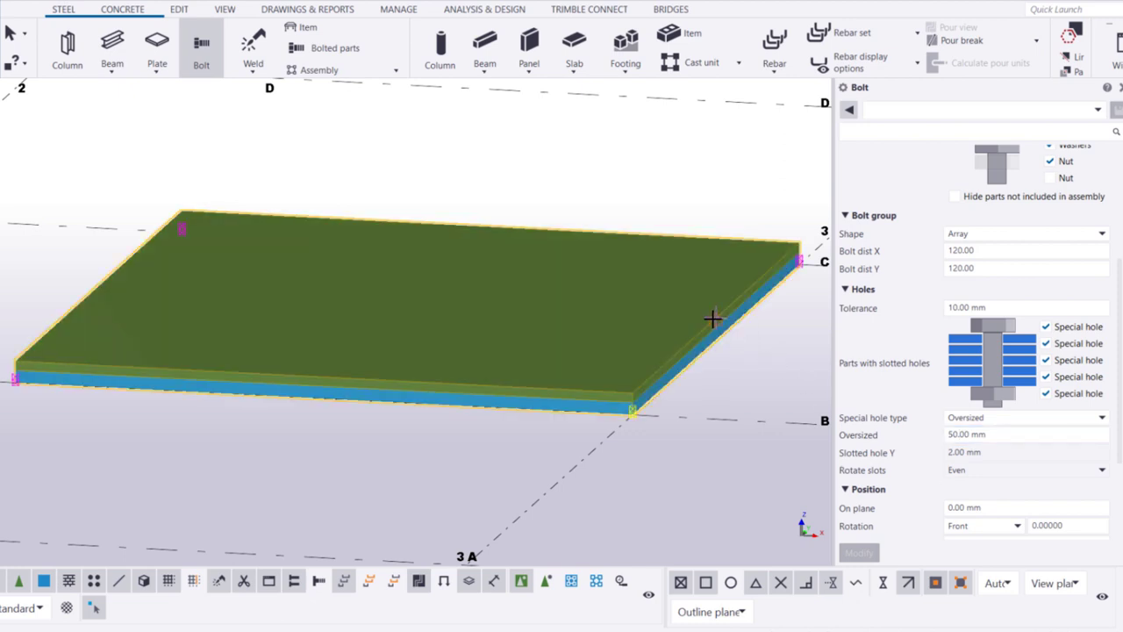
pyautogui.click(94, 284)
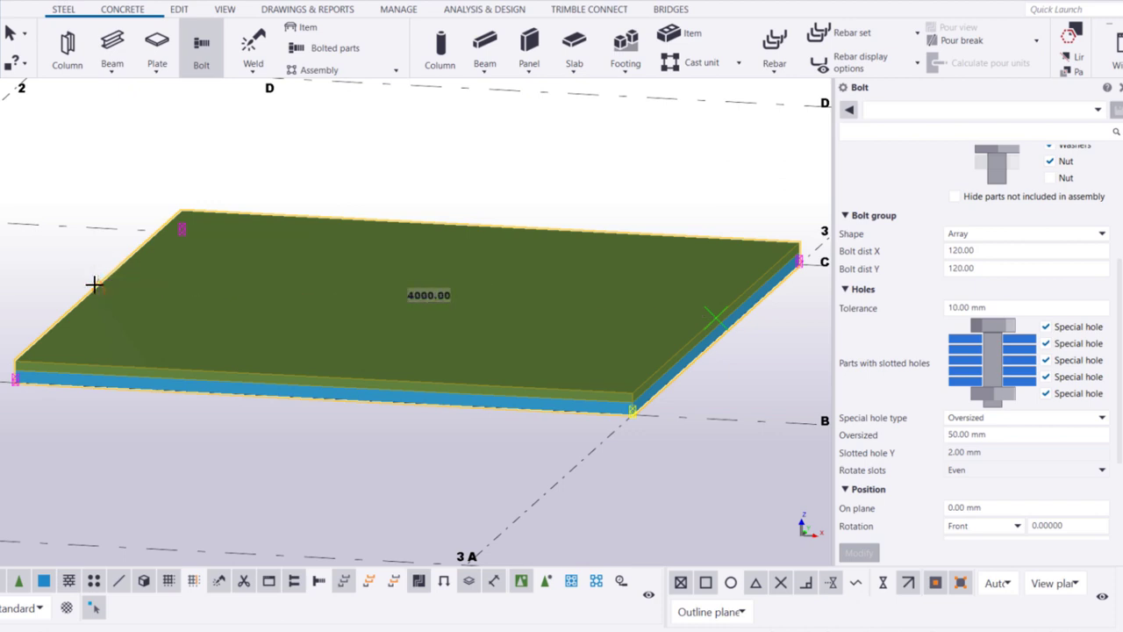
pyautogui.rightClick(806, 342)
pyautogui.click(806, 342)
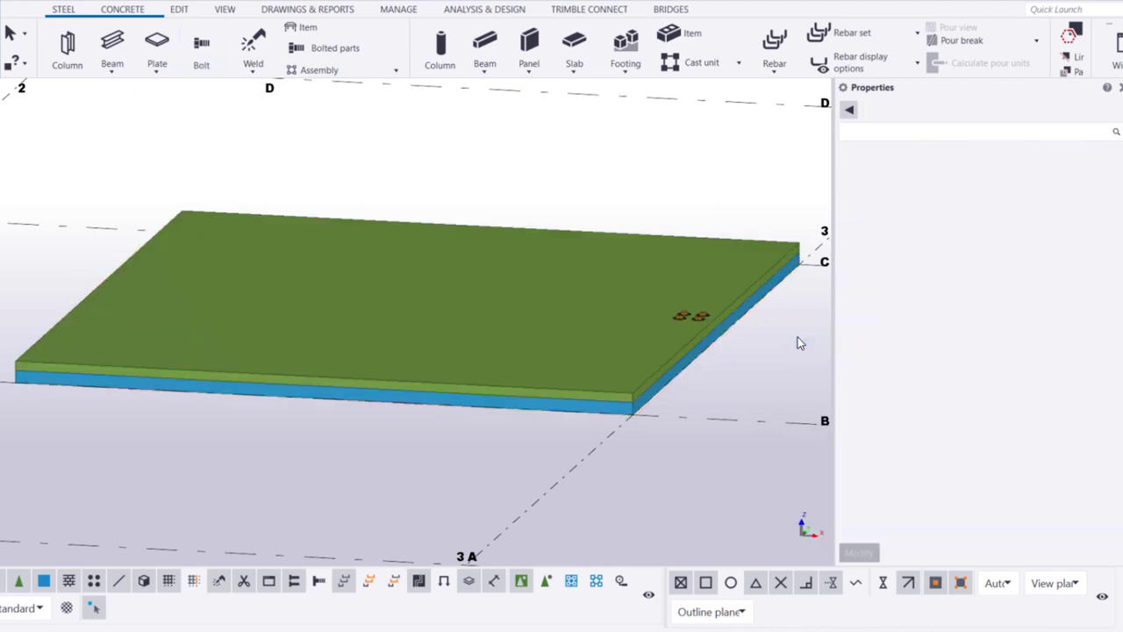
pyautogui.scroll(2, 798, 338)
pyautogui.scroll(2, 797, 337)
pyautogui.scroll(1, 730, 328)
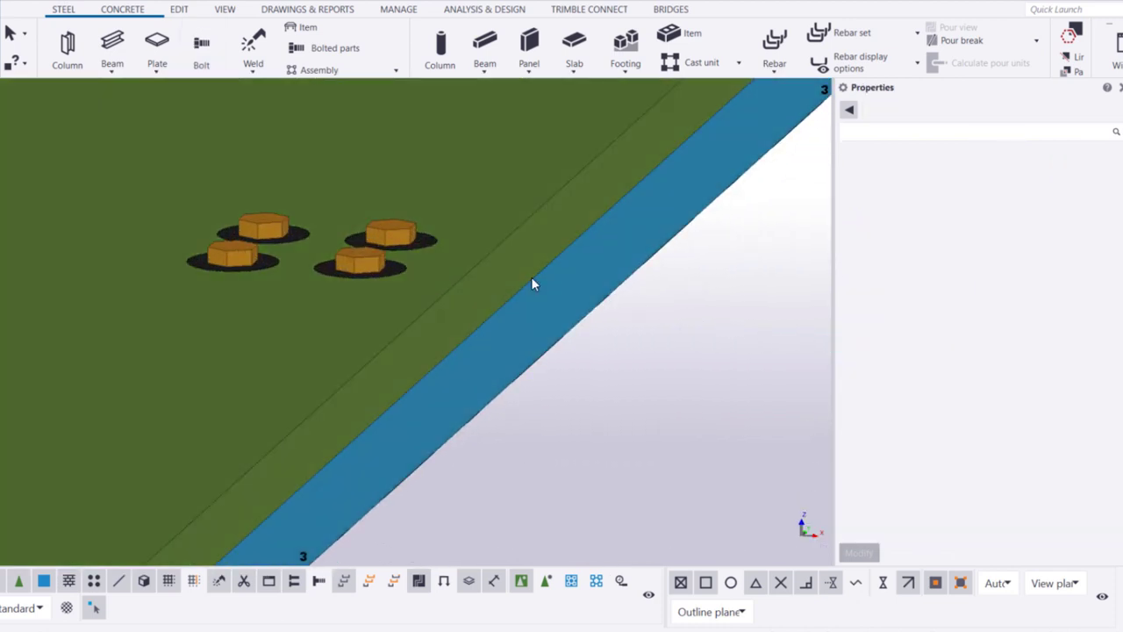
pyautogui.moveTo(532, 283); pyautogui.dragTo(637, 419, button='middle')
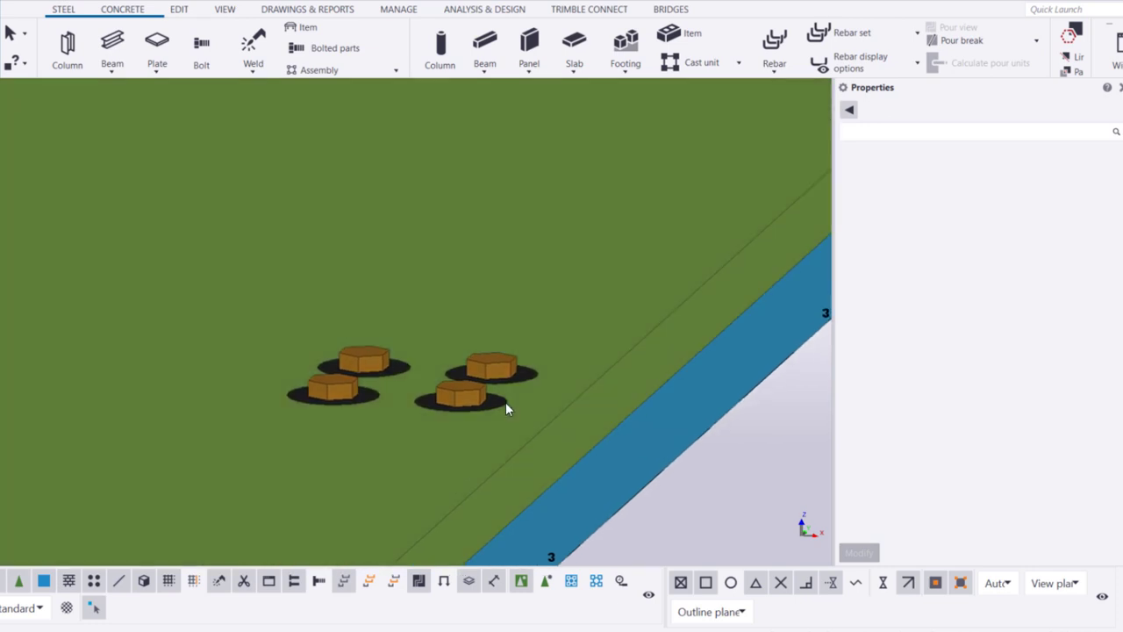
# Select the new bolt group and begin entering a negative oversize value.
pyautogui.click(506, 403)
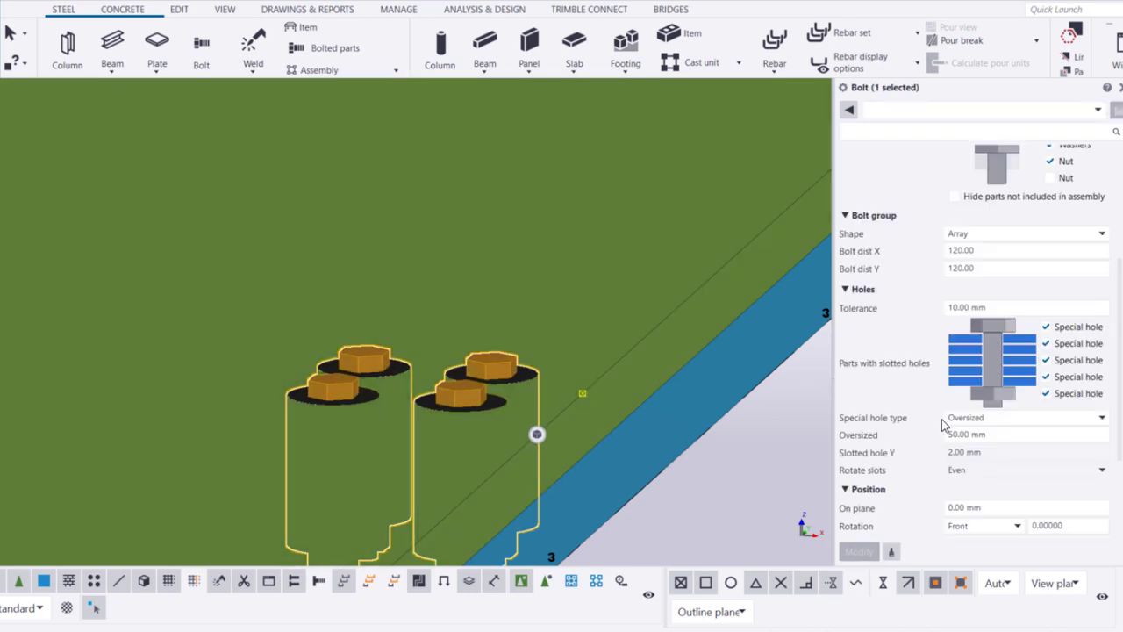
pyautogui.click(949, 435)
pyautogui.write('-')
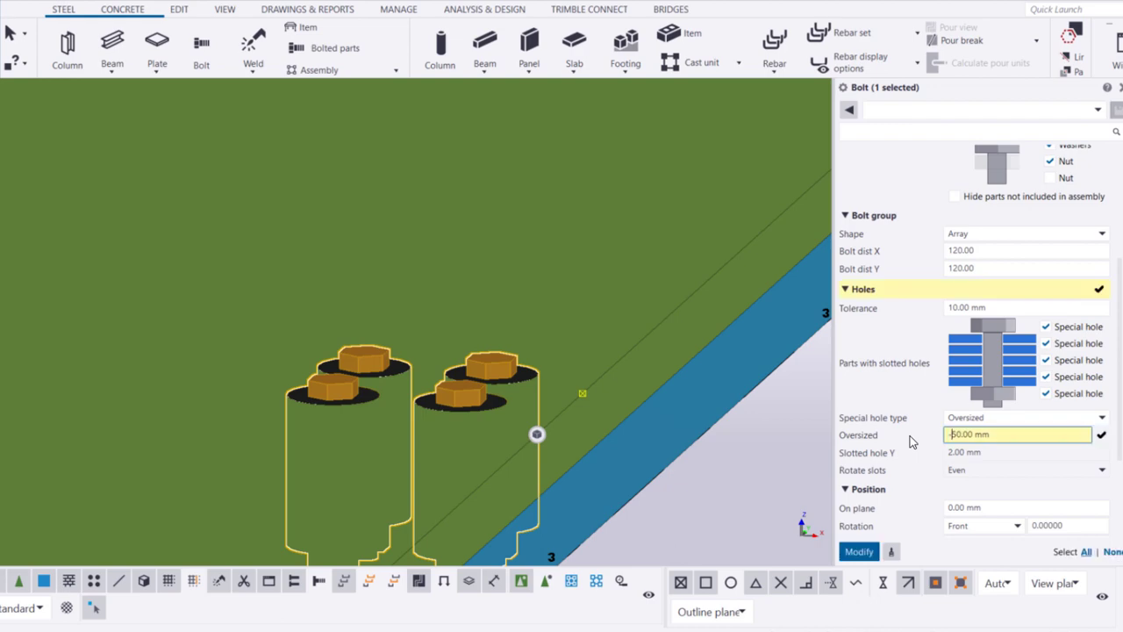